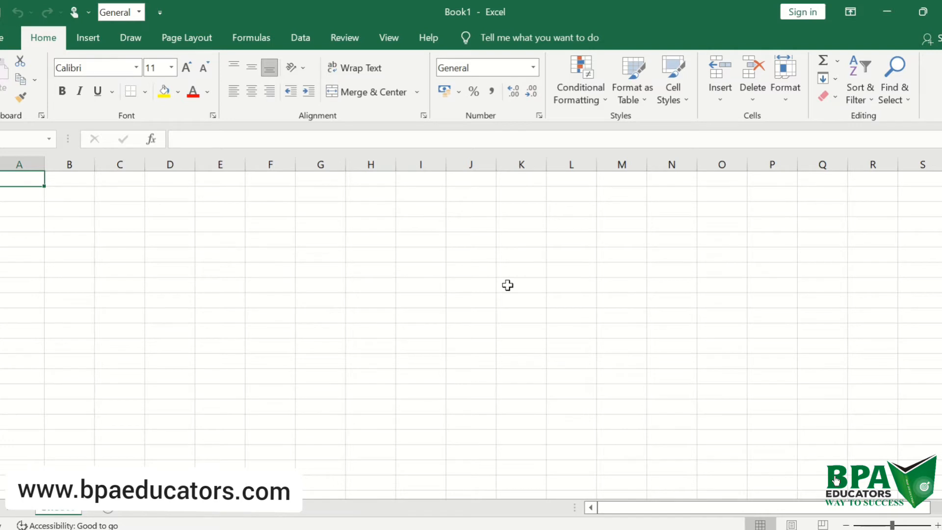
- Enter the heading "Order Date" in A1 with the dates 3/12/21 and 2/4/21 below it in A2 and A3
text(Orde)
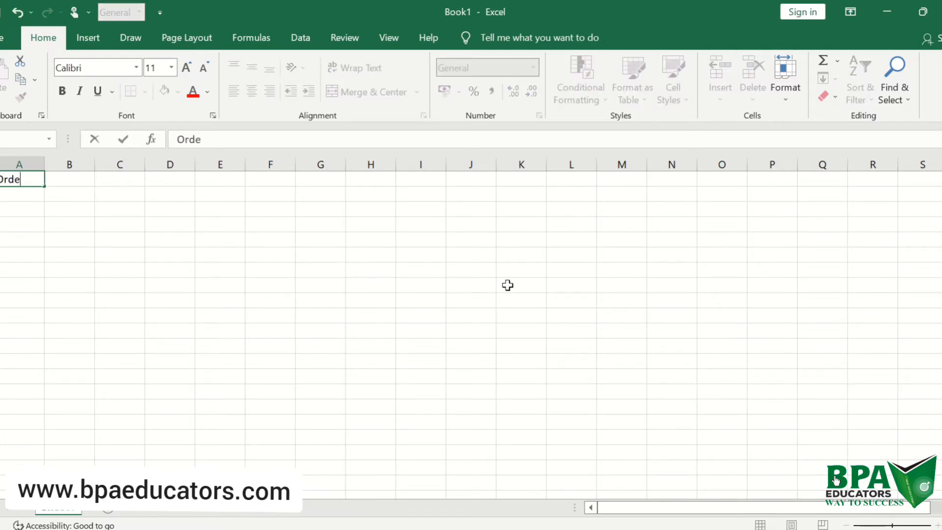
text(r Date)
key(Return)
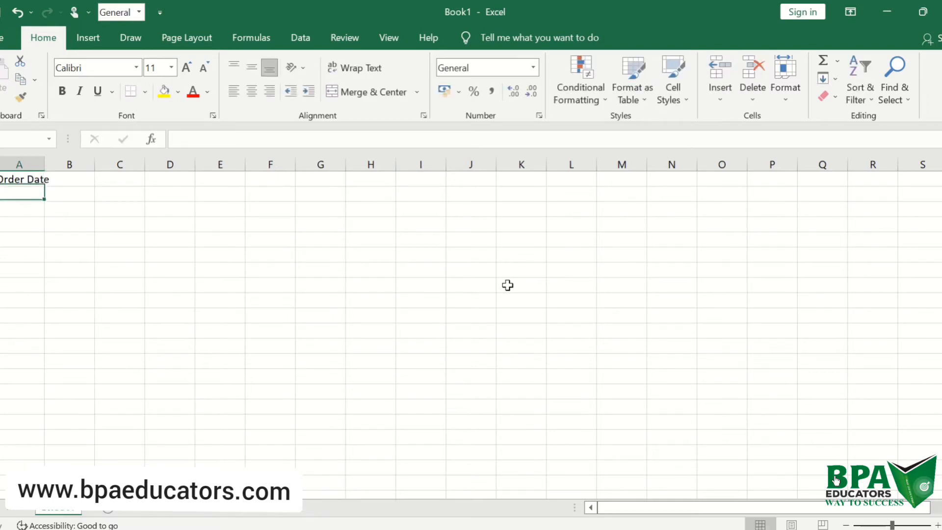
text(3/12/21)
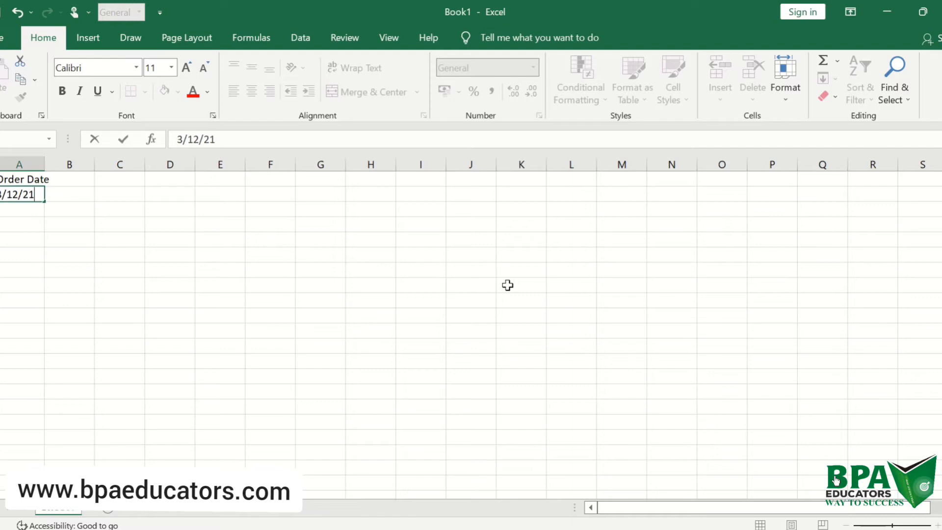
key(Return)
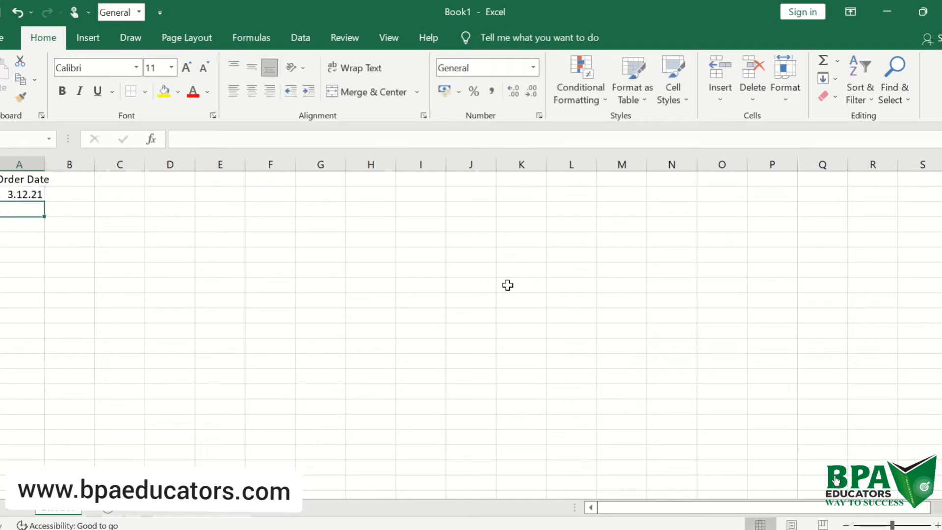
text(2/4/1)
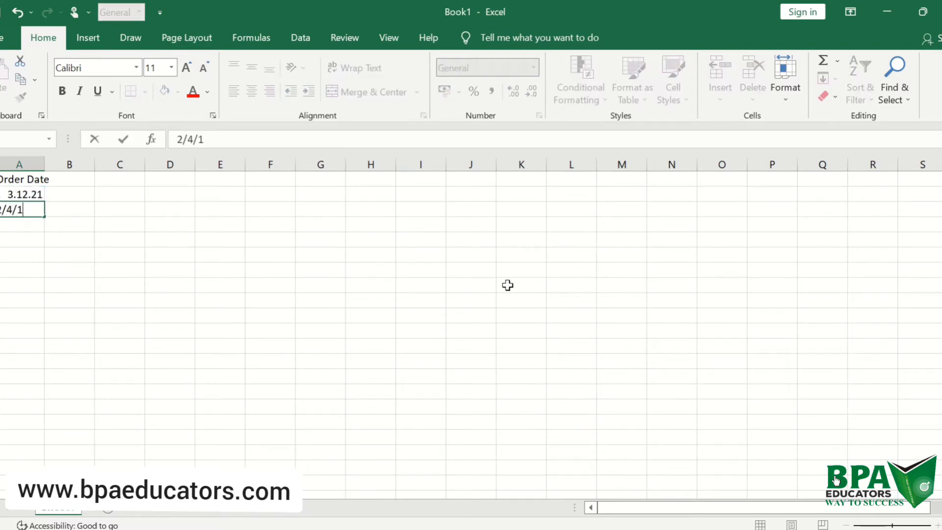
key(BackSpace)
text(21)
key(Return)
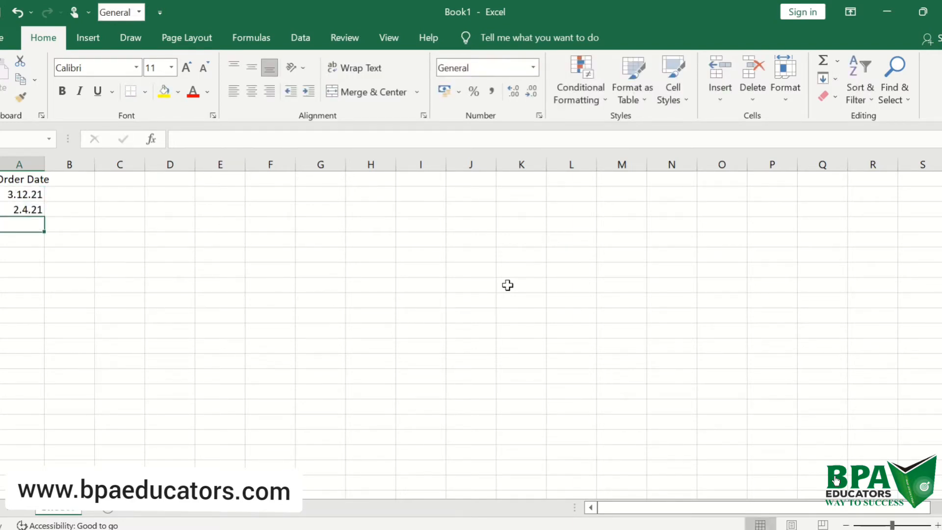
- Continue the order dates in A4:A7 with 10/12/21, 15/12/21, 18/12/21 and 20/12/21
text(1)
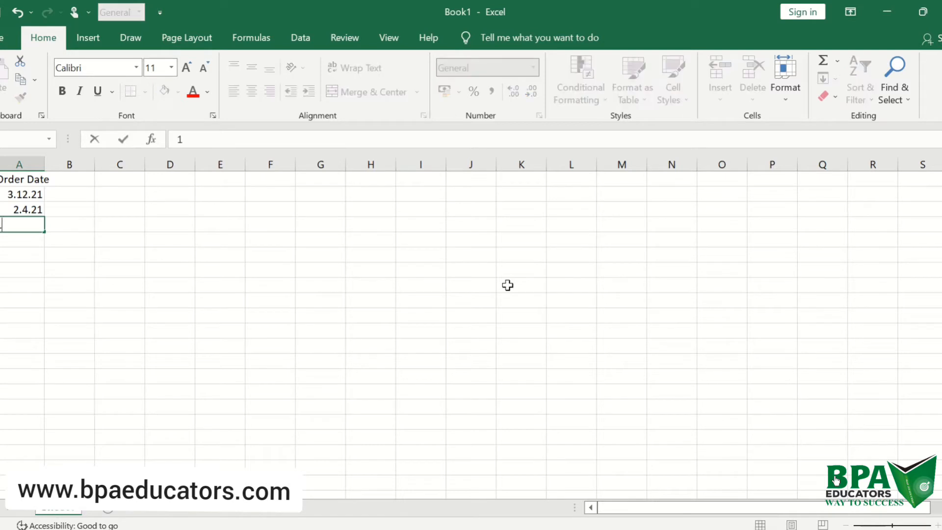
text(0/12/21)
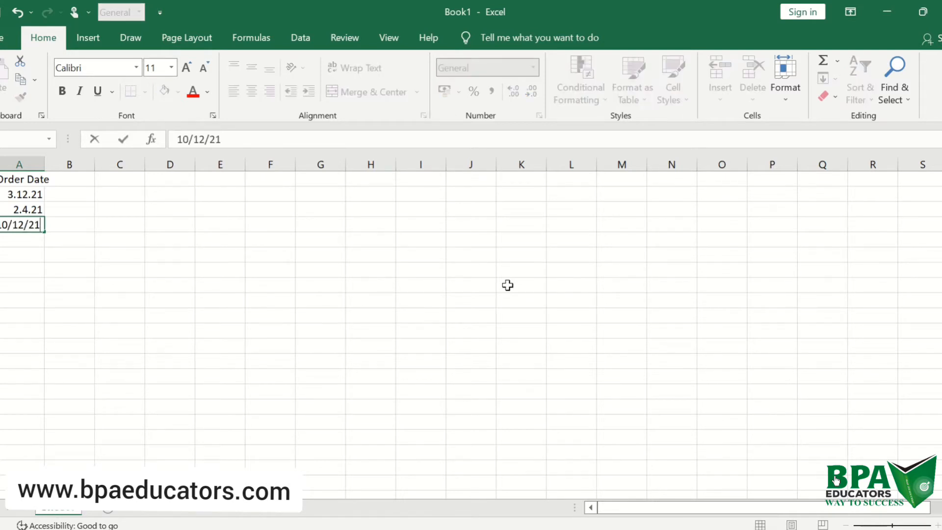
key(Return)
text(15/)
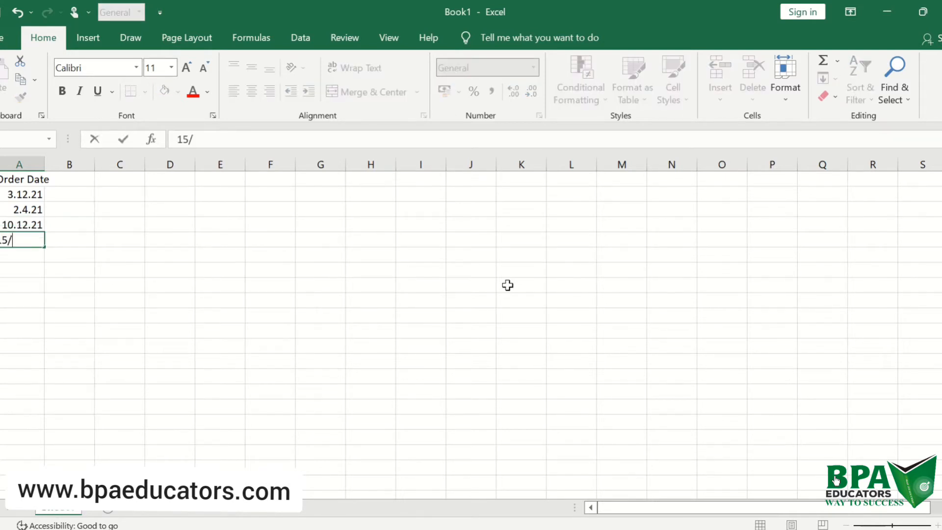
text(12/21)
key(Return)
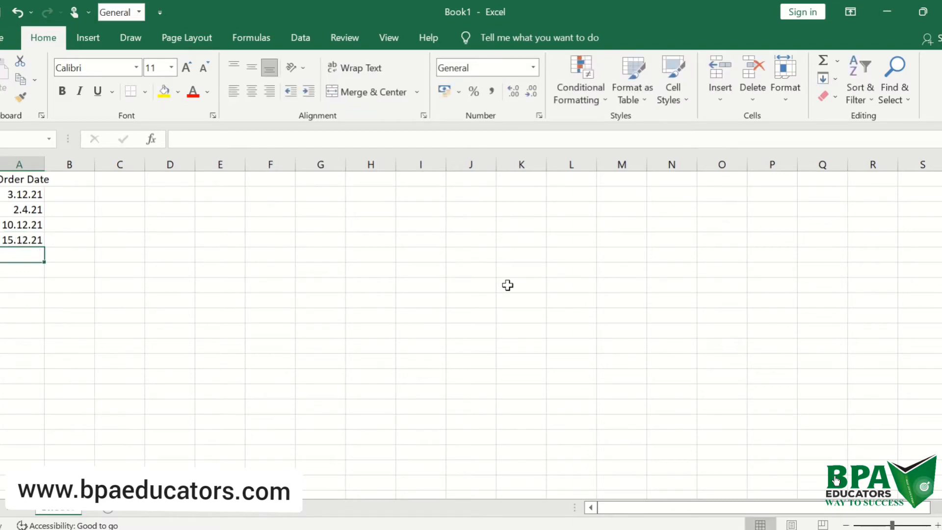
text(18/1)
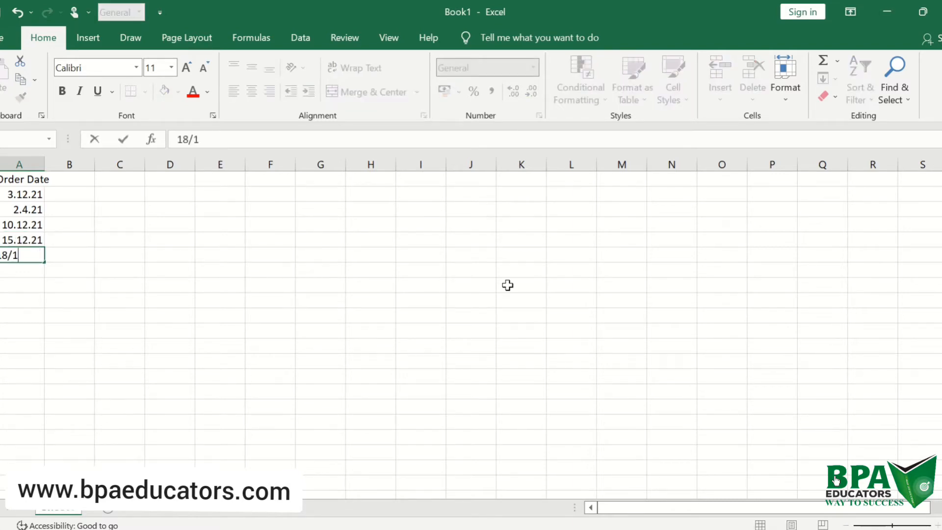
text(2/21)
key(Return)
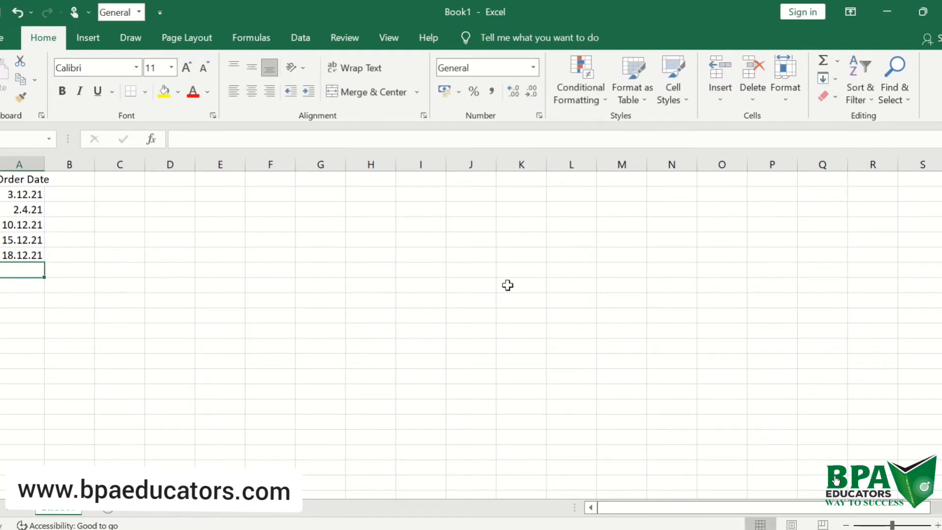
text(20/12)
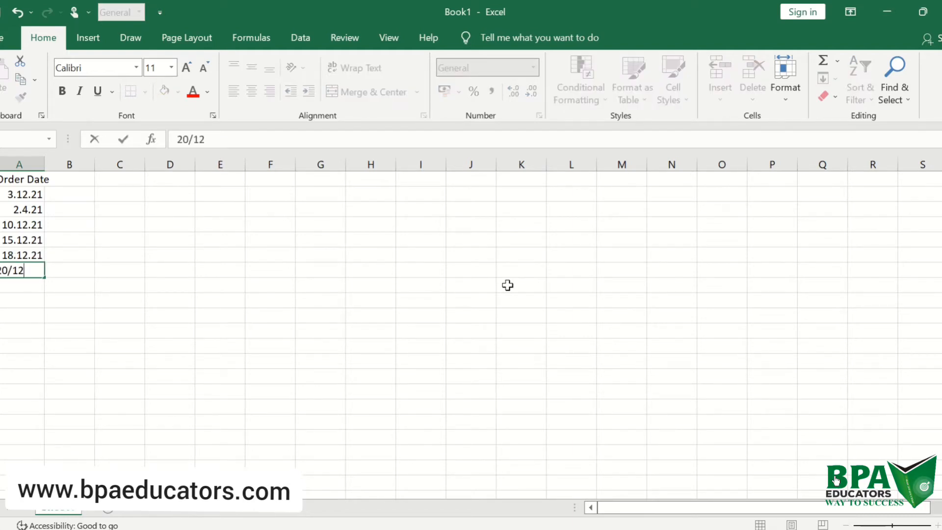
text(/21)
key(Return)
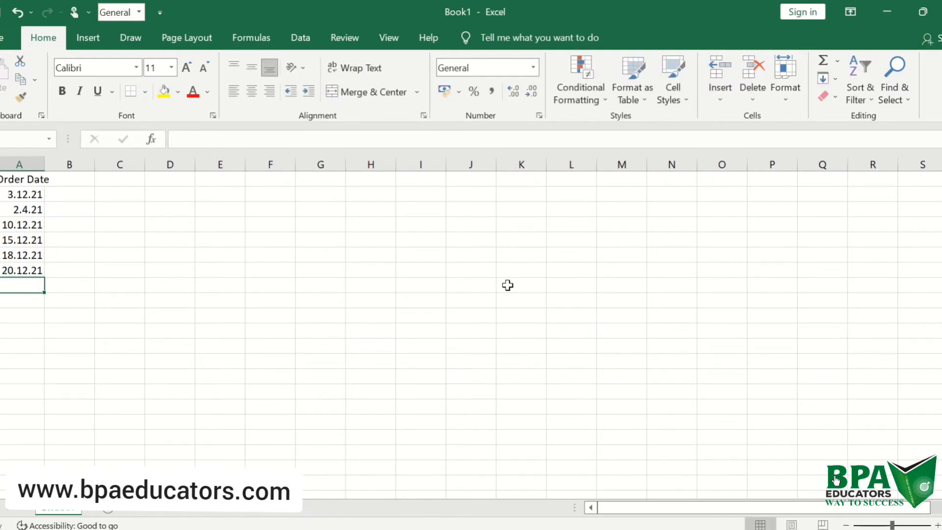
- Change the order date in A3 to 5/12/21
click(17, 210)
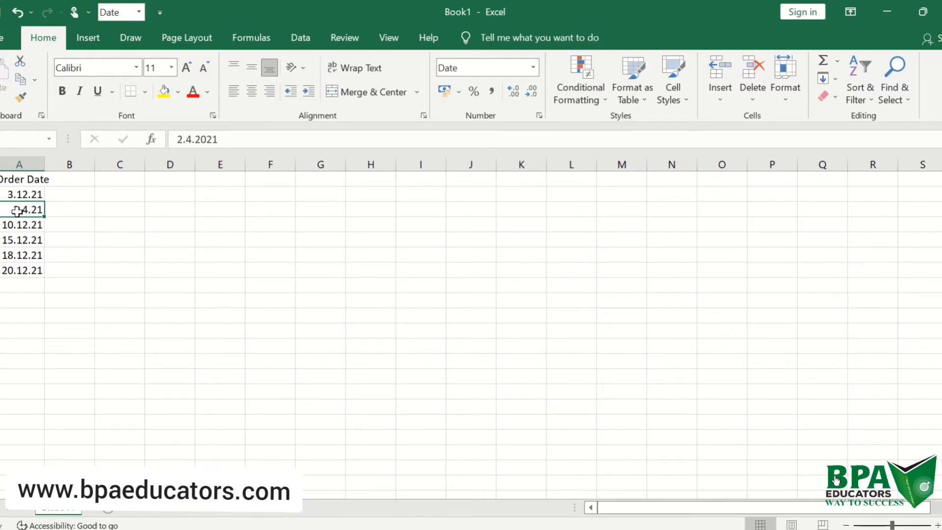
text(5/12/21)
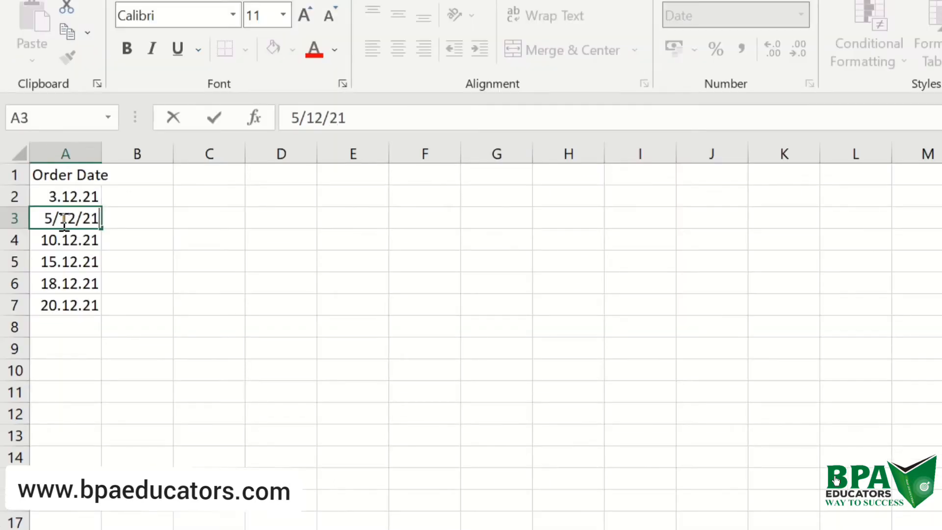
key(Return)
- Add the order dates 25/12/21 and 31/12/21 in A8 and A9
key(Down)
key(Down)
key(Down)
key(Down)
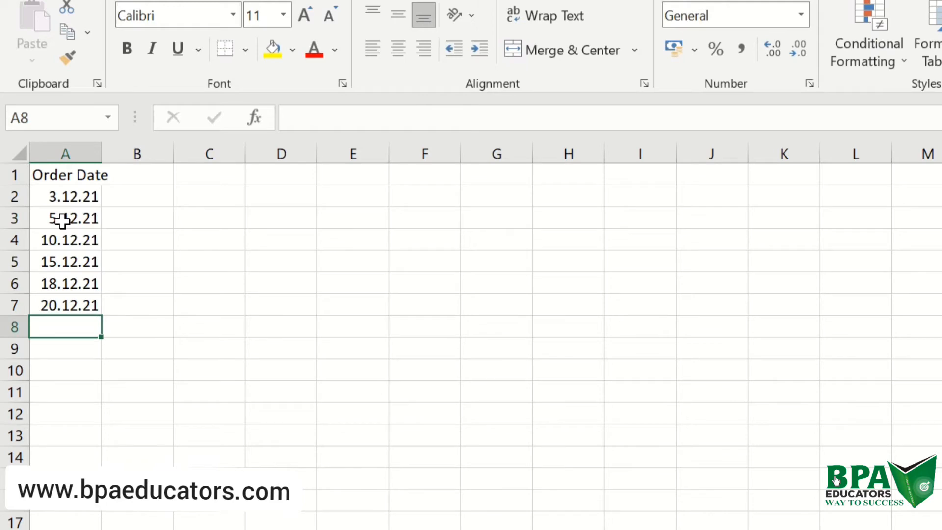
text(25/12/21)
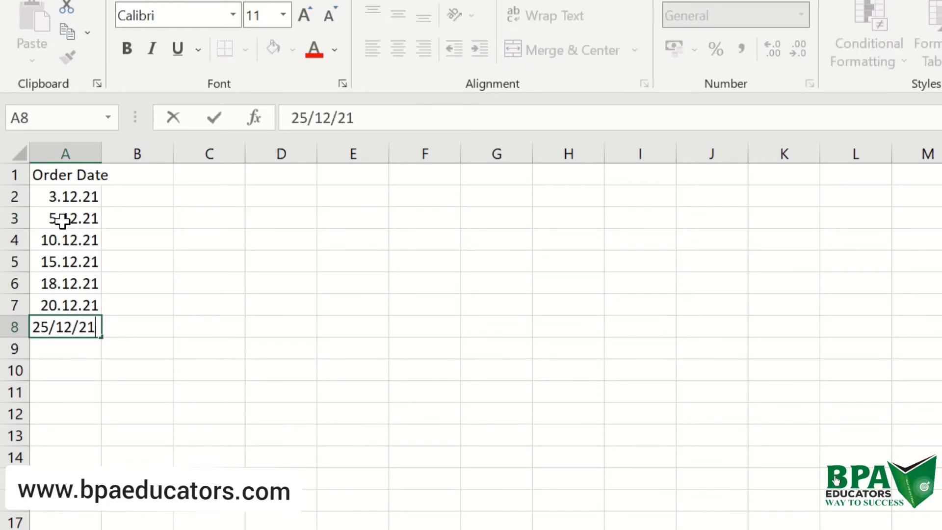
key(Return)
text(3)
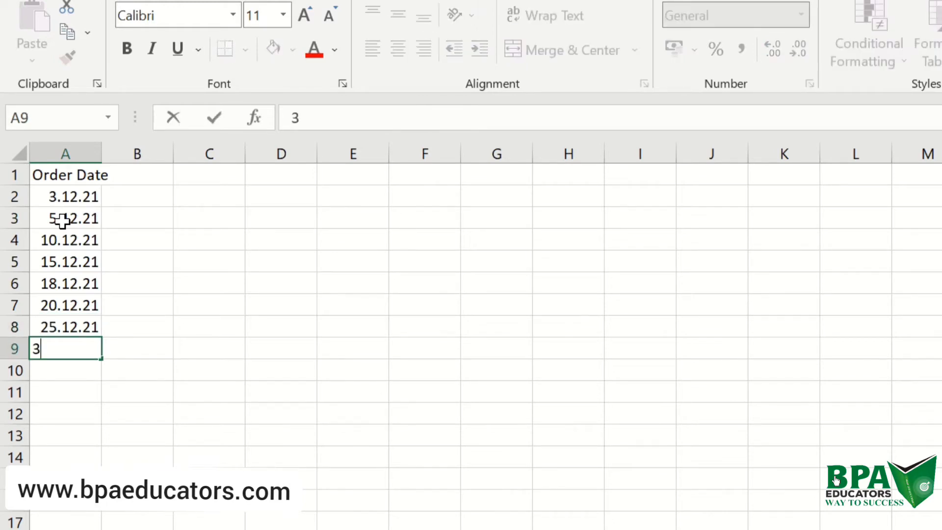
text(1/12/21)
key(Return)
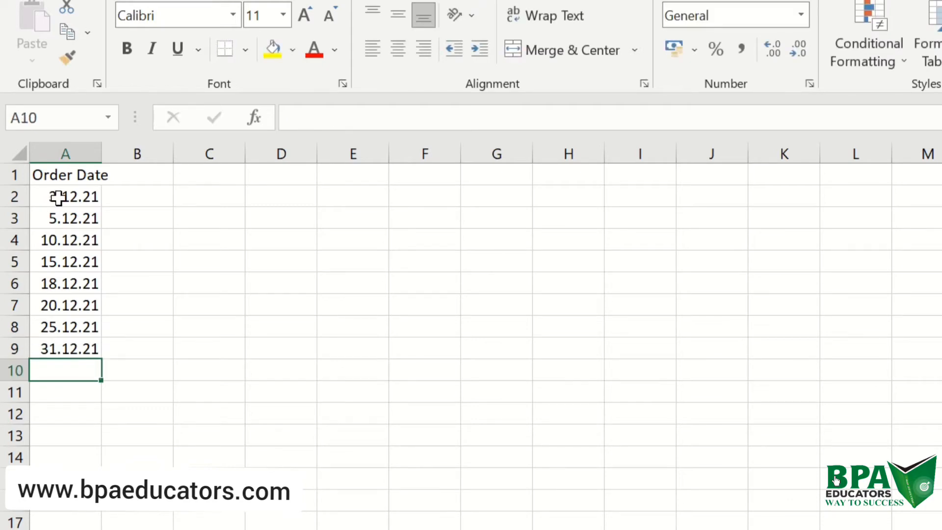
- Widen column A to fit its heading and make the header cells A1:H1 bold
drag(100, 154, 582, 141)
click(91, 173)
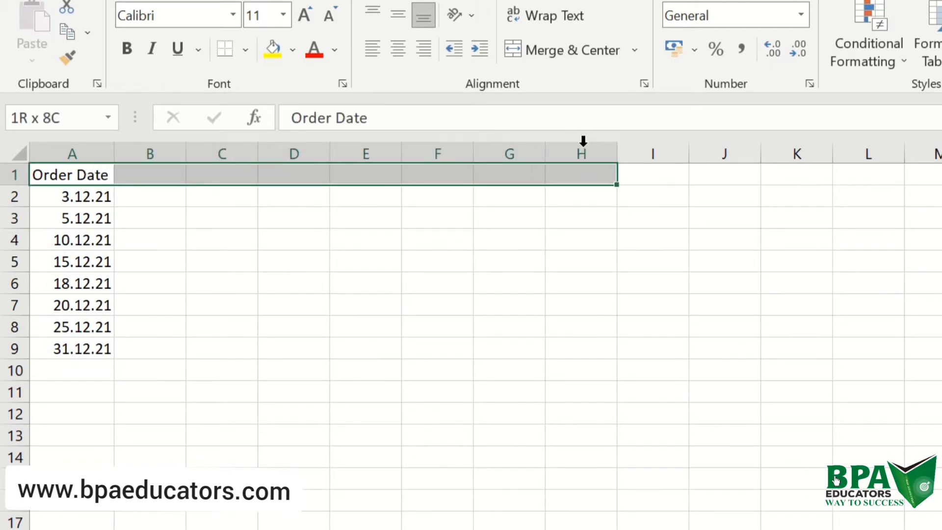
click(126, 49)
- Enter the heading "Order no." in B1 and the starting number 1 in B2
click(125, 175)
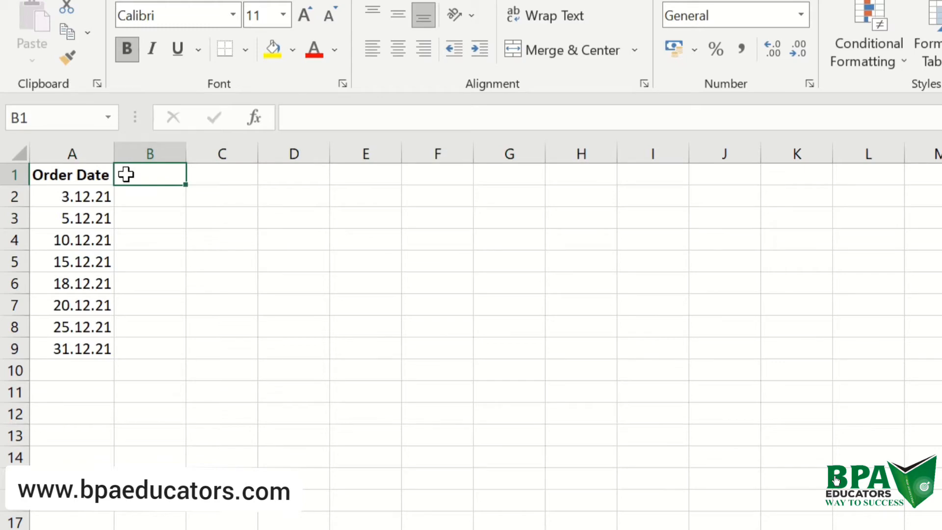
text(Order)
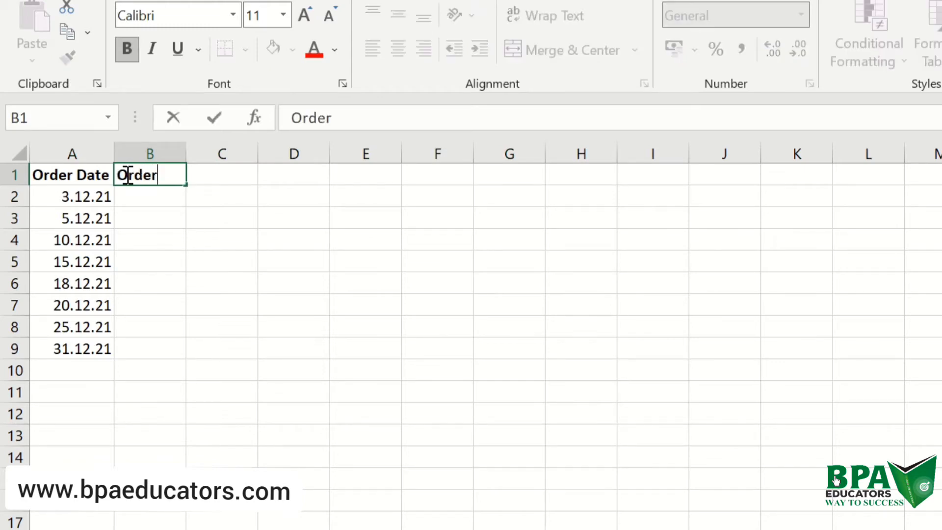
text( no.)
key(Return)
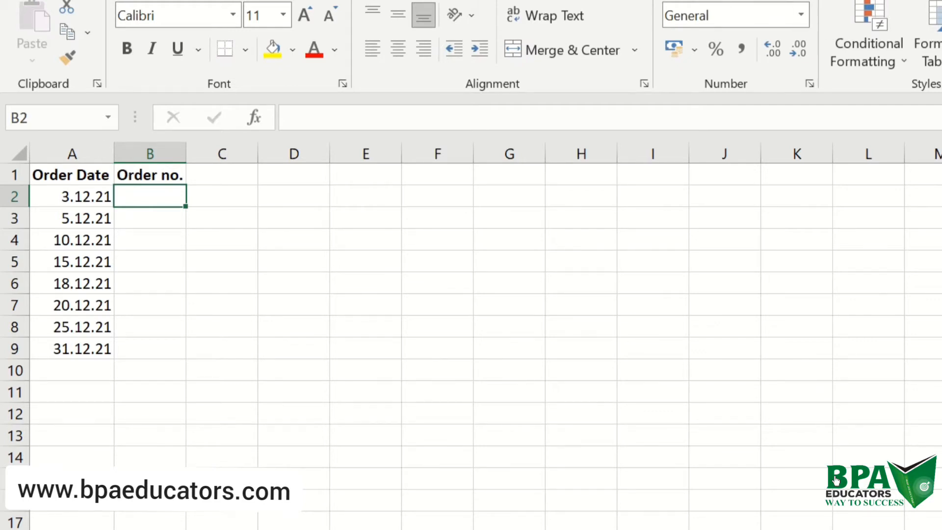
text(1)
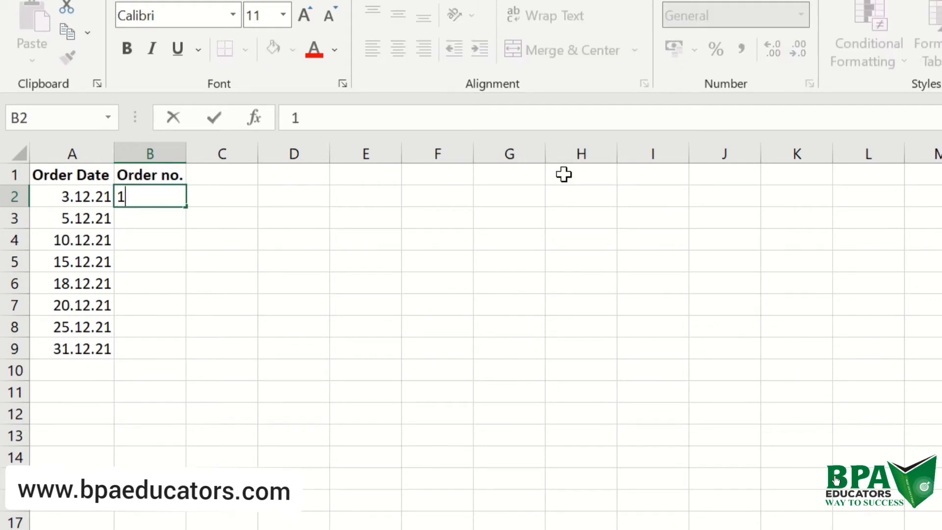
click(695, 439)
- Fill a number series down column B from the 1 in B2, stopping at 9
click(162, 192)
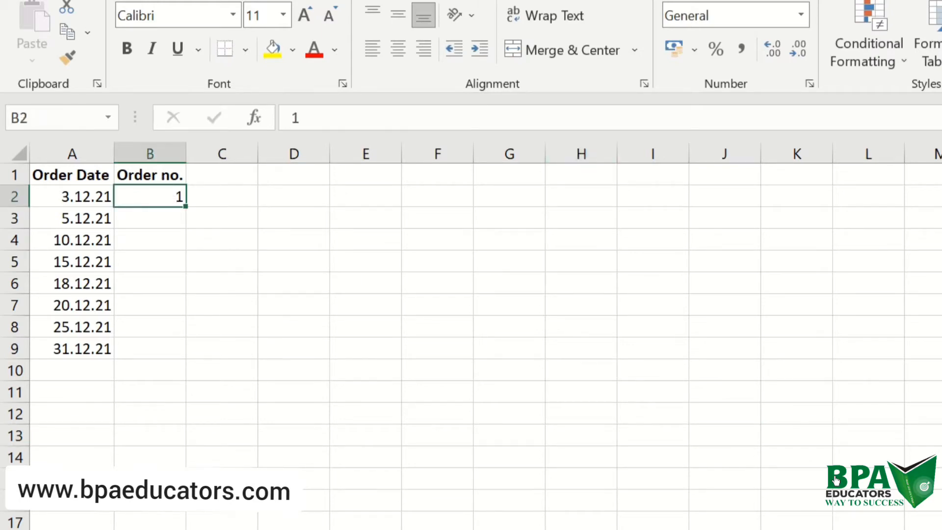
key(alt+h)
key(f)
key(i)
key(s)
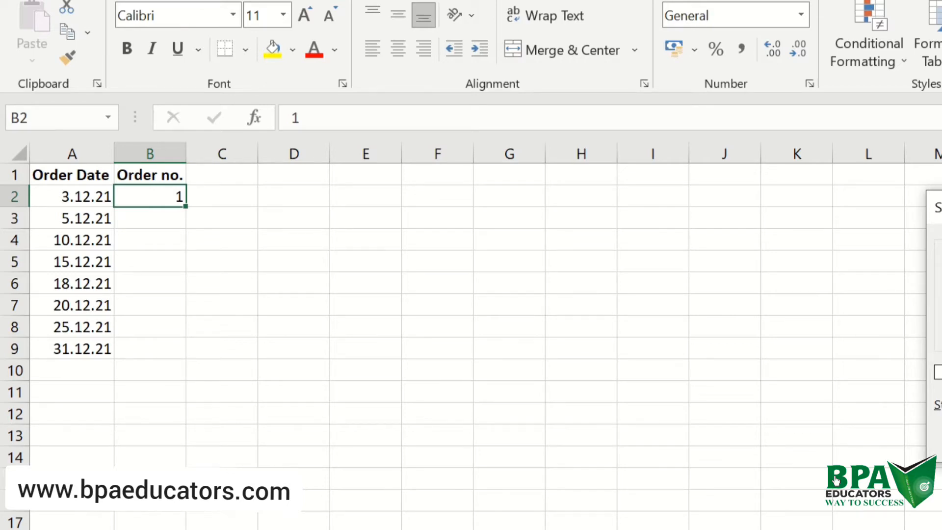
key(Return)
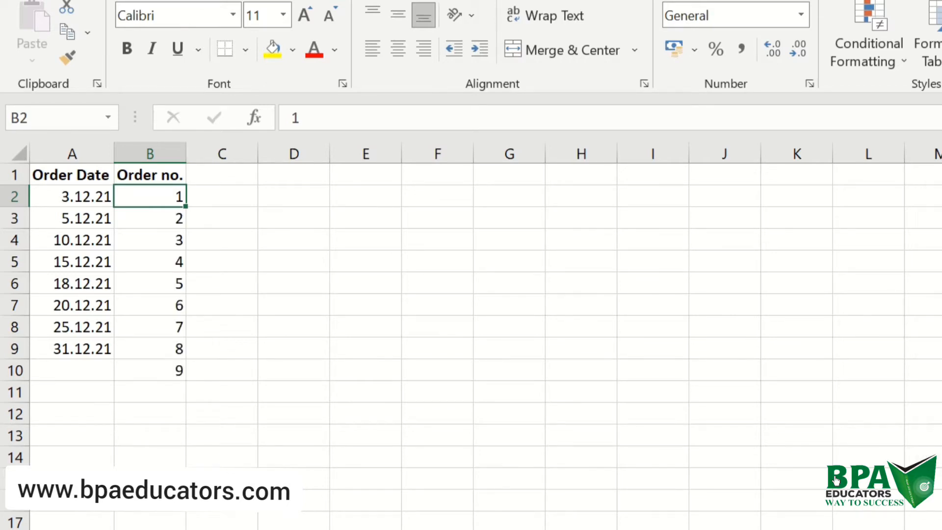
- Clear the extra number in B10 and center the order numbers in B2:B9
click(166, 371)
key(BackSpace)
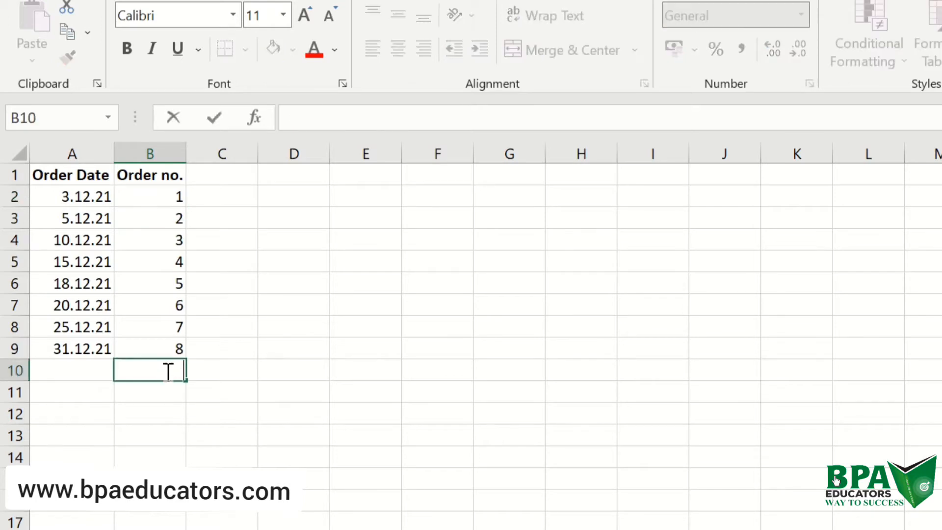
drag(165, 190, 147, 347)
click(403, 53)
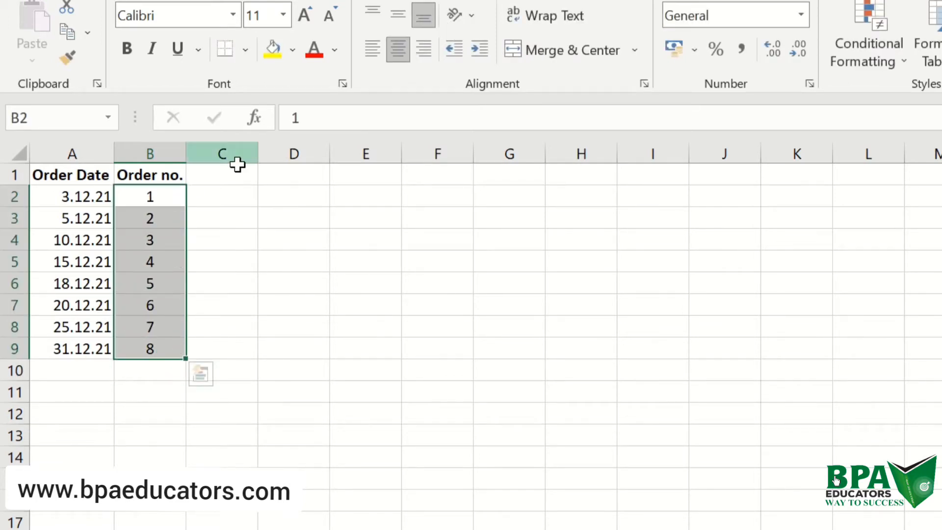
- Enter the heading "Customer" in C1 and the first three customers' names in C2:C4
click(232, 174)
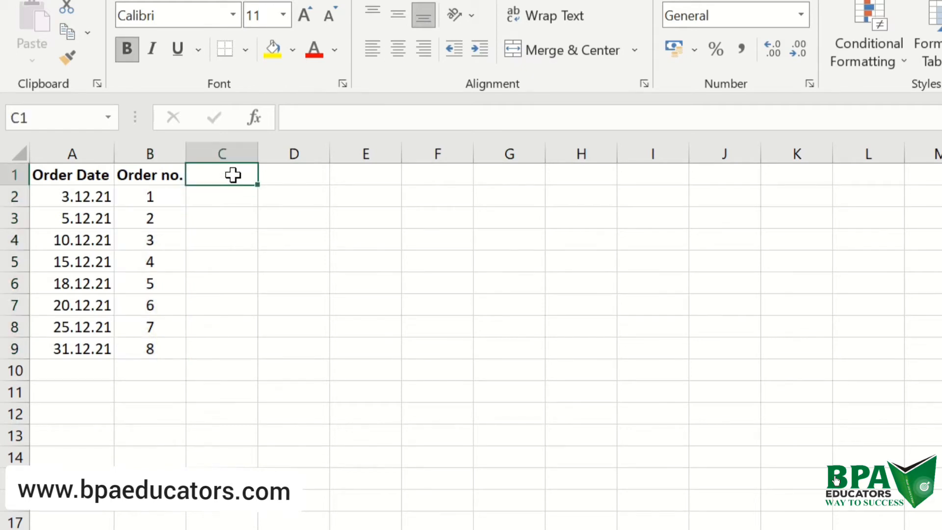
text(Custom)
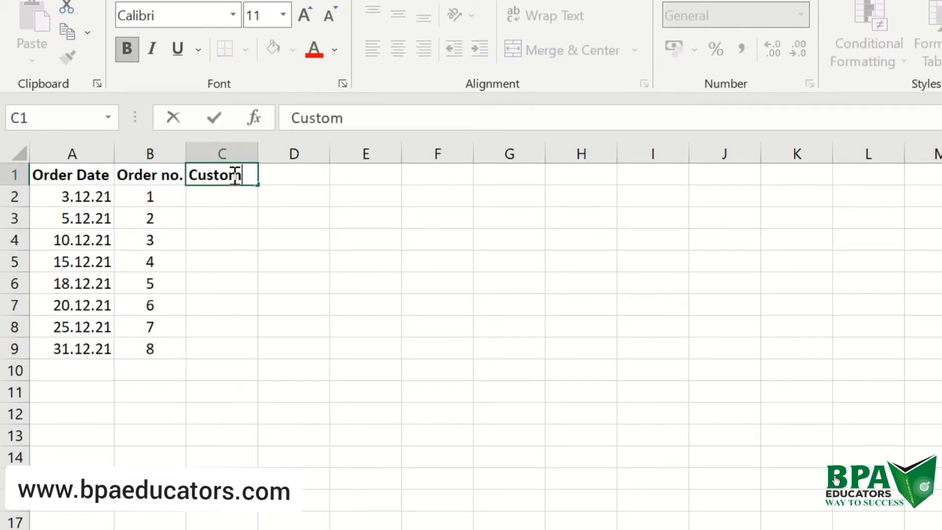
text(er)
key(Return)
text(meena)
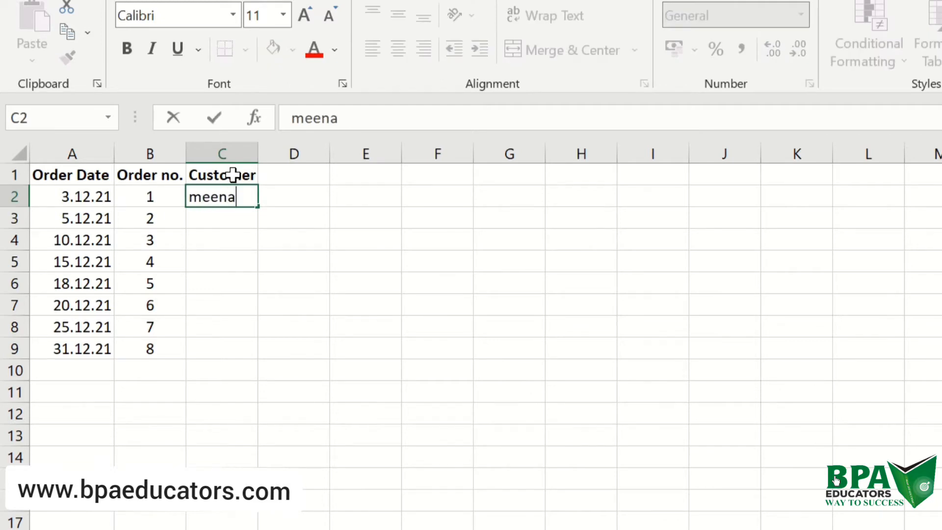
key(Return)
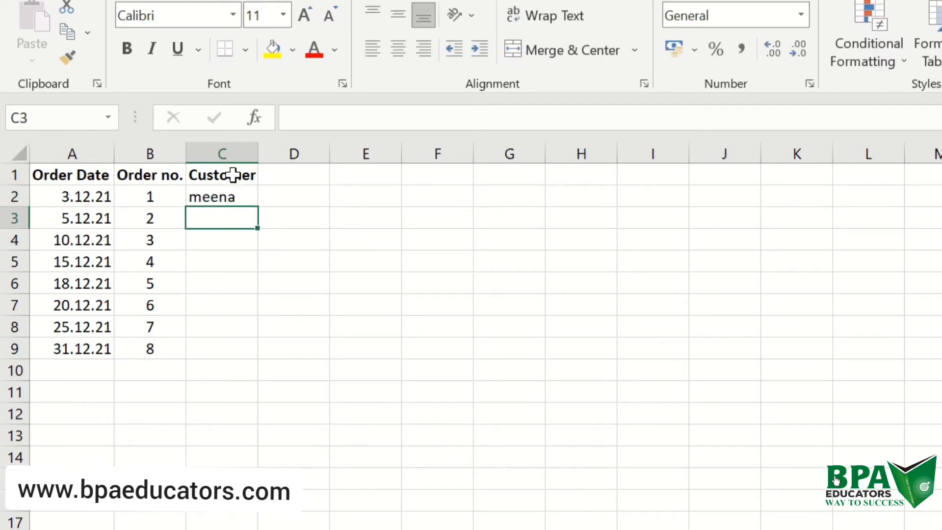
text(priya)
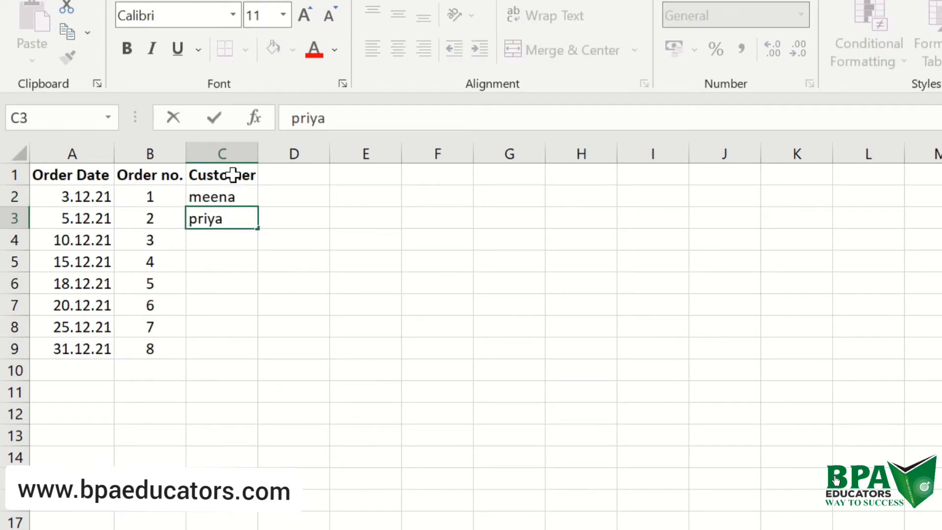
key(Return)
text(preeti)
key(Return)
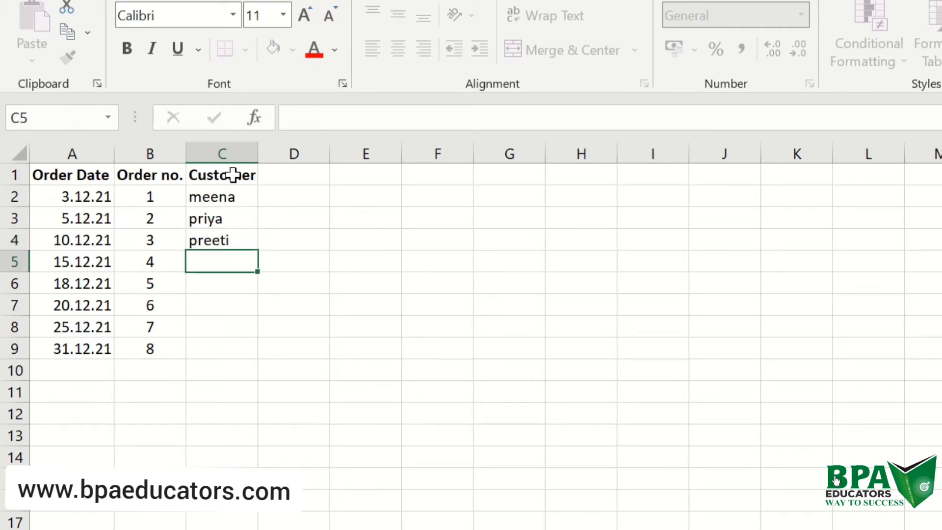
- Fill in the remaining five customers' names in C5:C9 of the Customer column
text(rahul)
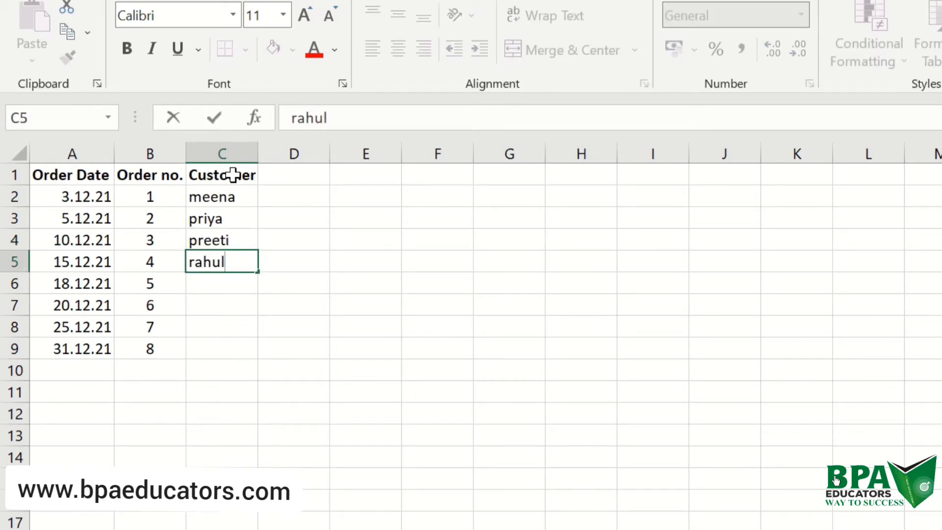
key(Return)
text(raj)
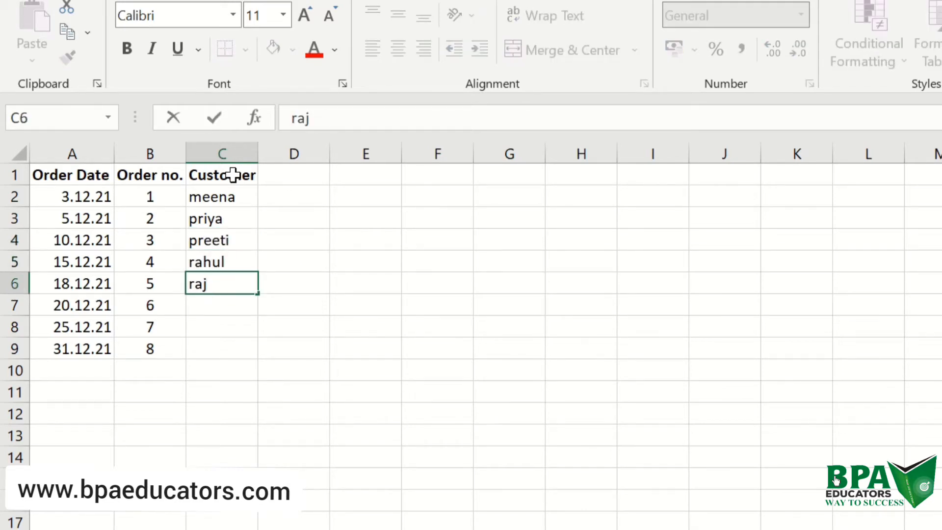
key(Return)
text(anuradha)
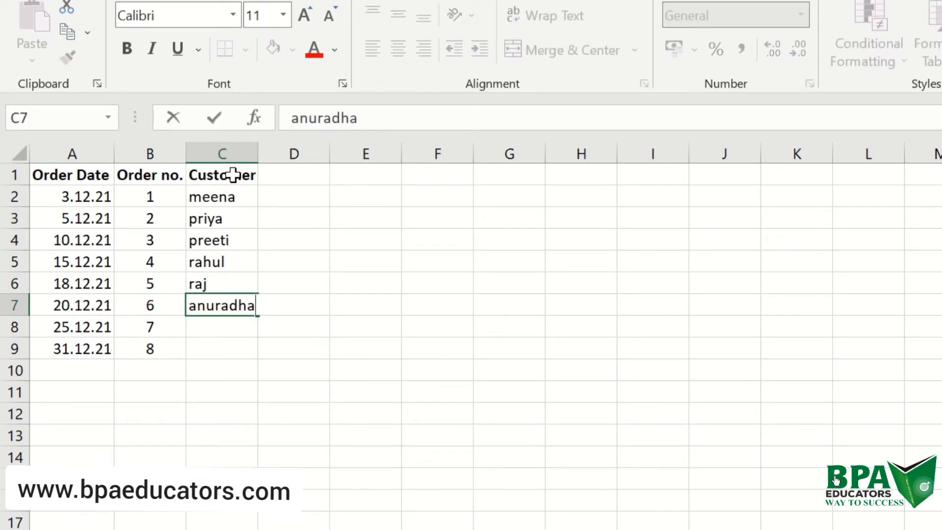
key(Return)
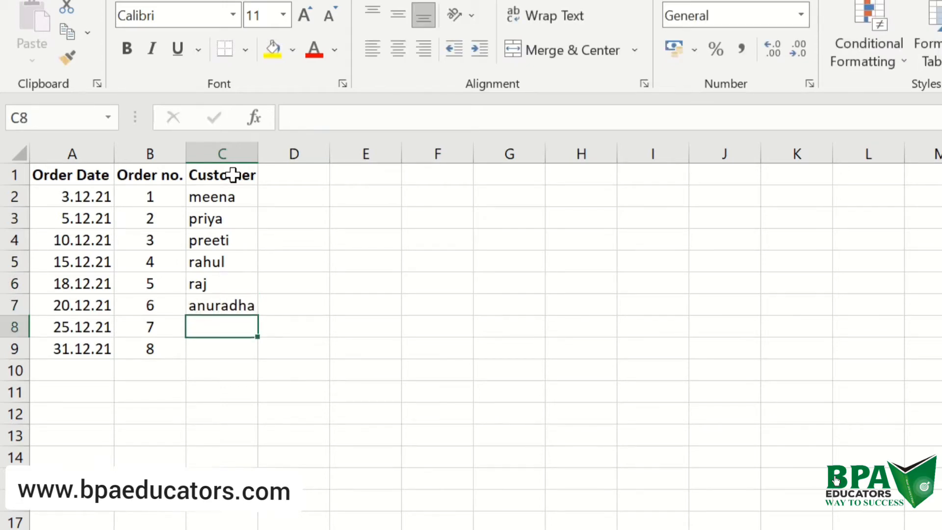
text(riya)
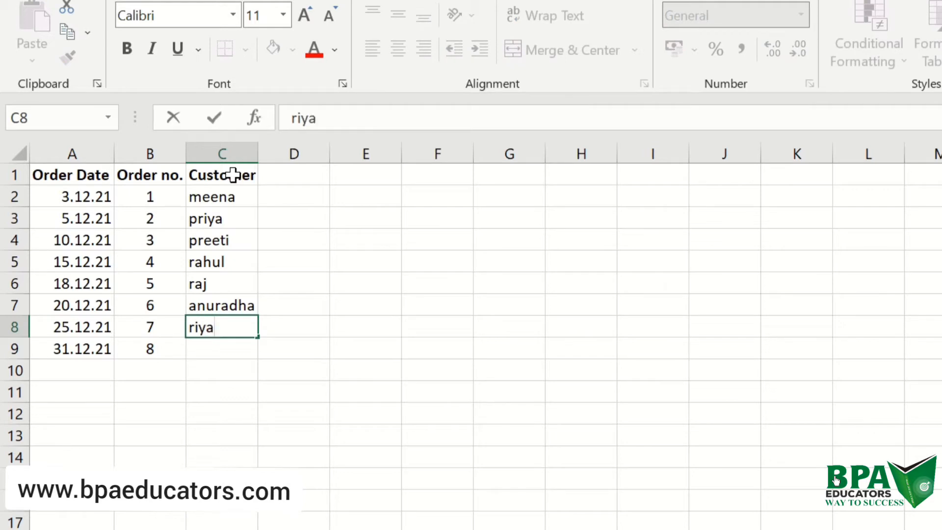
key(Return)
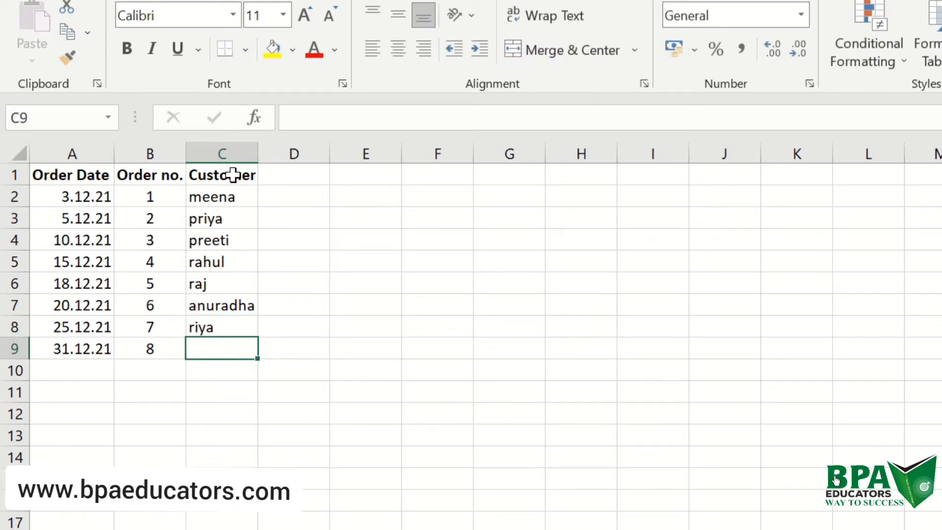
text(tina)
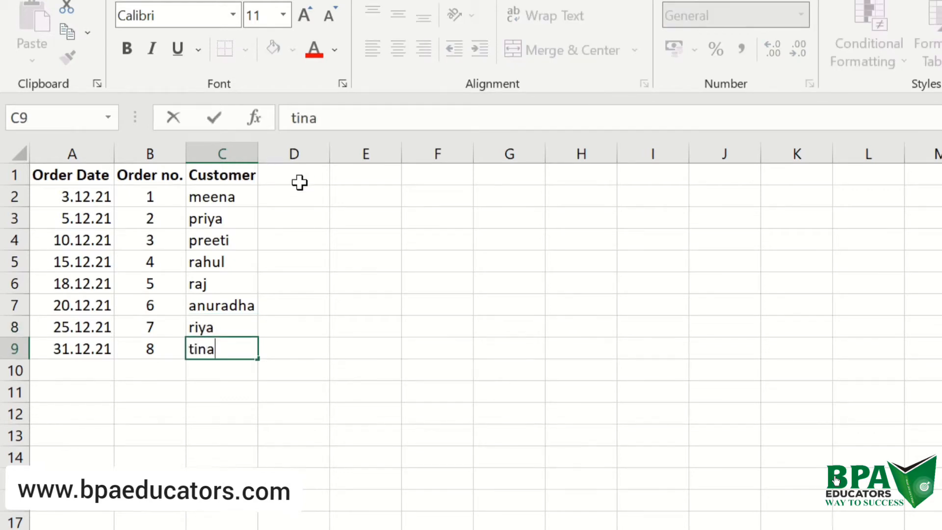
- Enter the heading "Quantity" in D1 and the quantities 3, 5, 6 and 7 in D2:D5
click(286, 181)
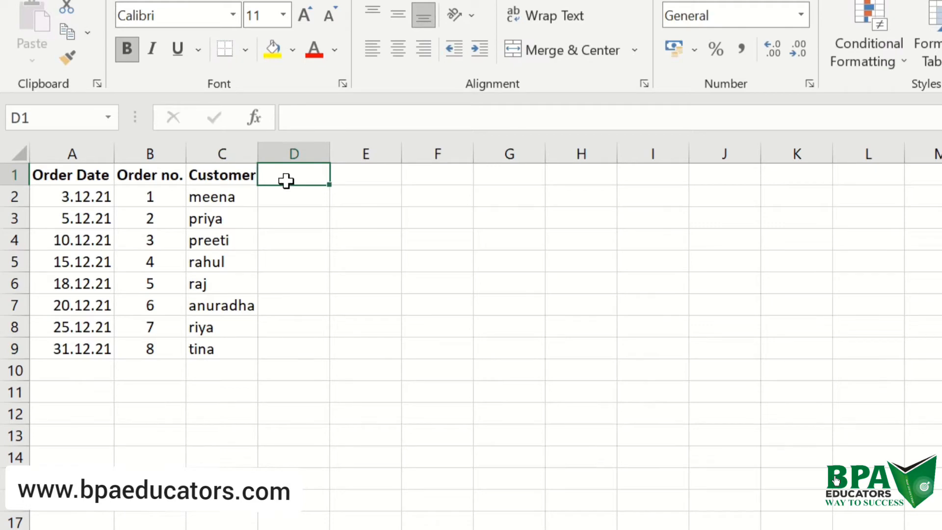
text(Quan)
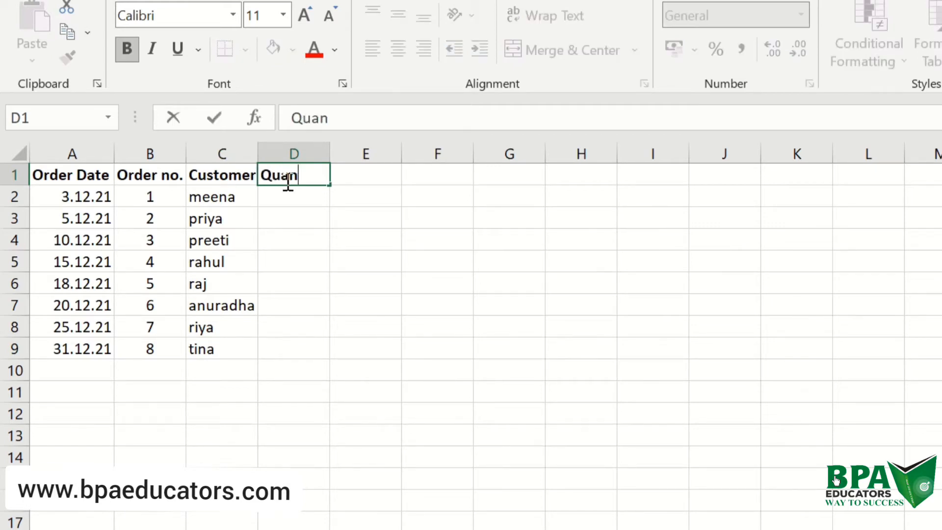
text(tity)
key(Return)
text(3)
key(Return)
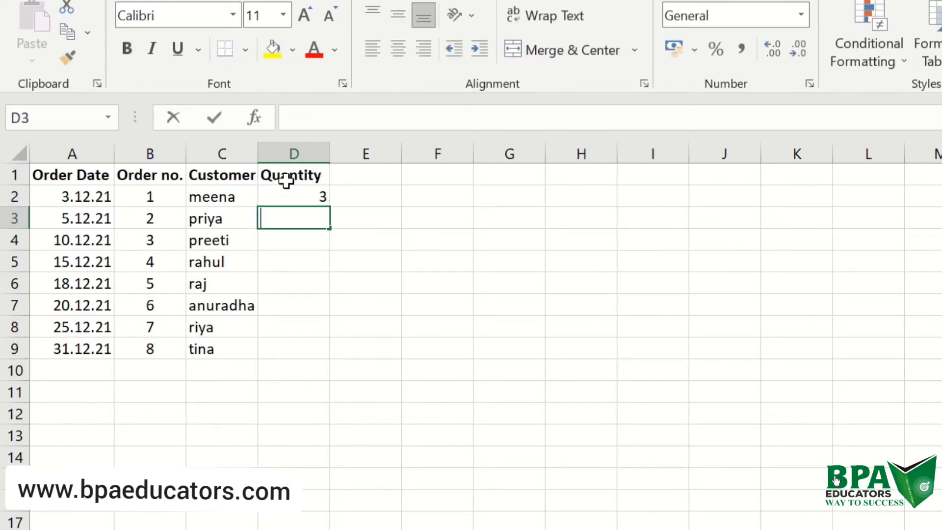
text(5)
key(Return)
text(6)
key(Return)
text(7)
key(Return)
- Enter the quantities 2, 8, 12 and 19 in D6:D9 of the Quantity column
text(2)
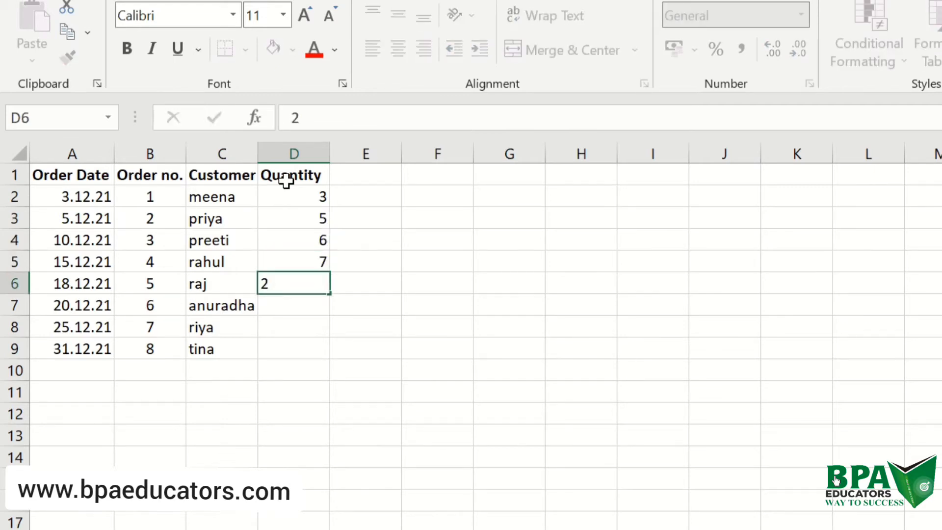
key(Return)
text(8)
key(Return)
text(1)
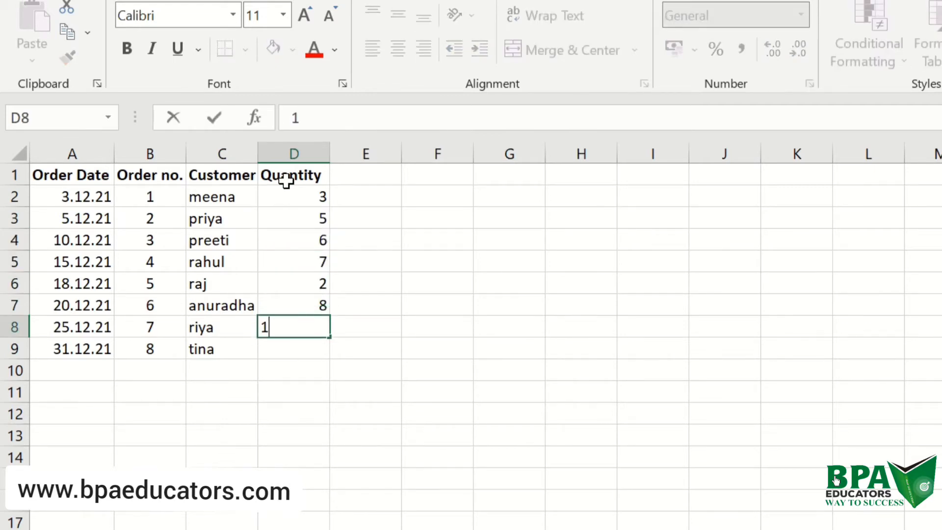
text(2)
key(Return)
text(19)
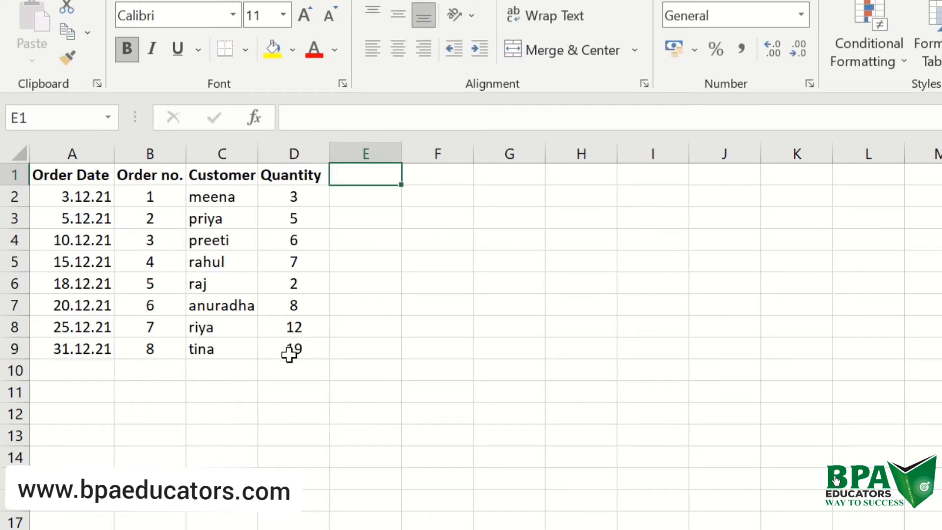
- Change the quantities in D3 to 19, D6 to 15 and D9 to 5
click(287, 219)
text(19)
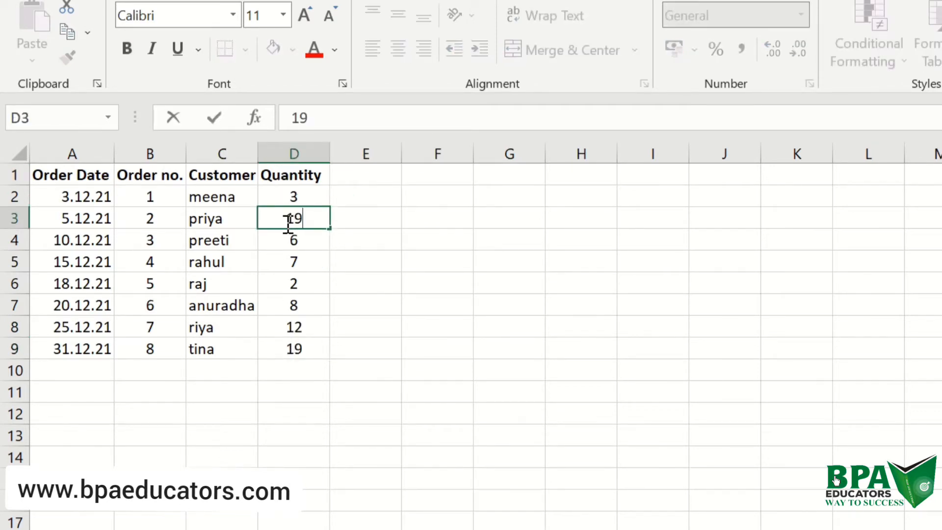
click(290, 282)
text(15)
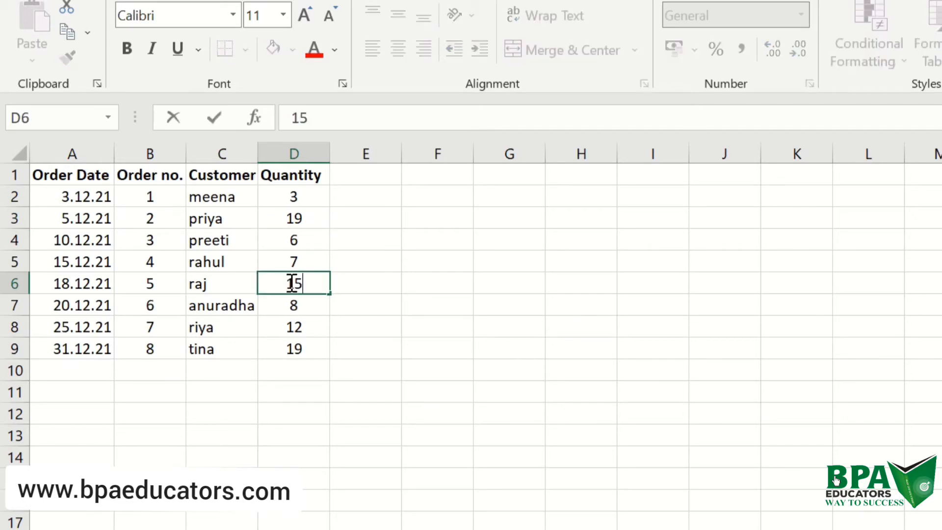
click(305, 353)
text(5)
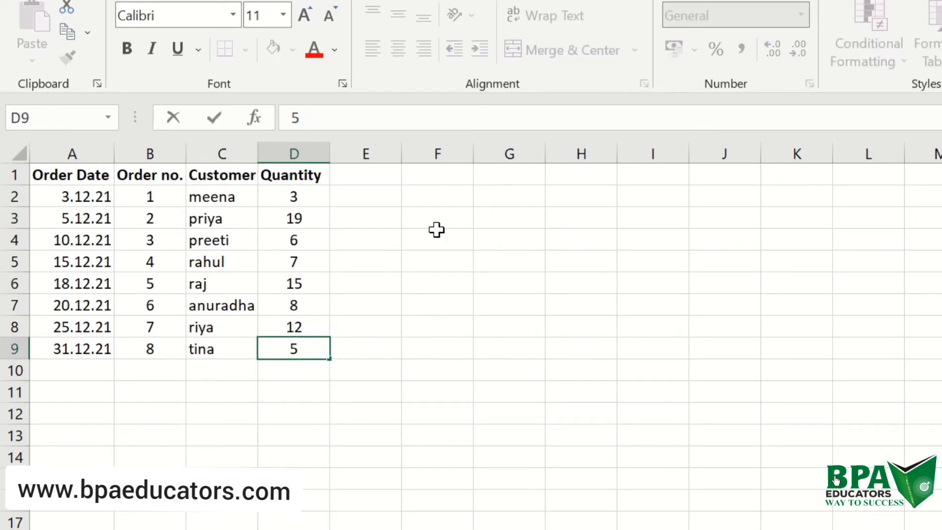
- Enter the heading "Categories" in cell E1, beside the Quantity column
click(362, 173)
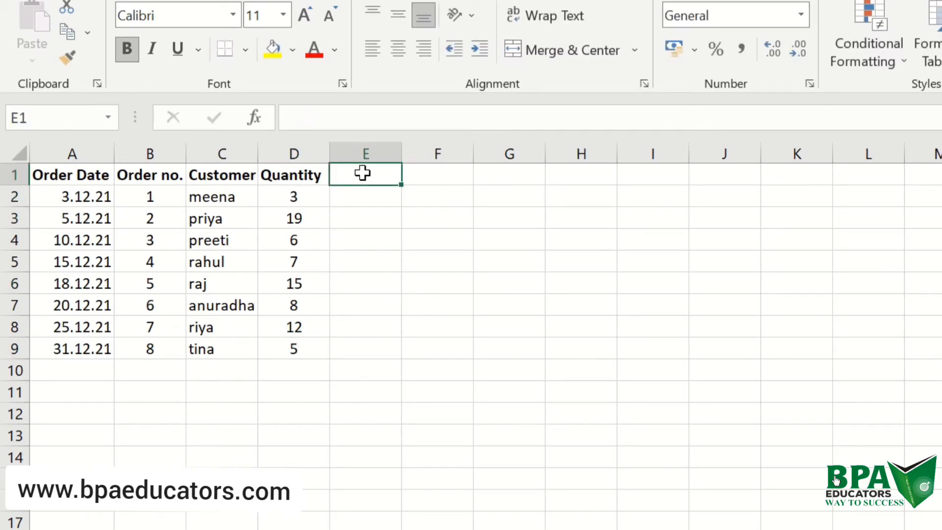
text(Cta)
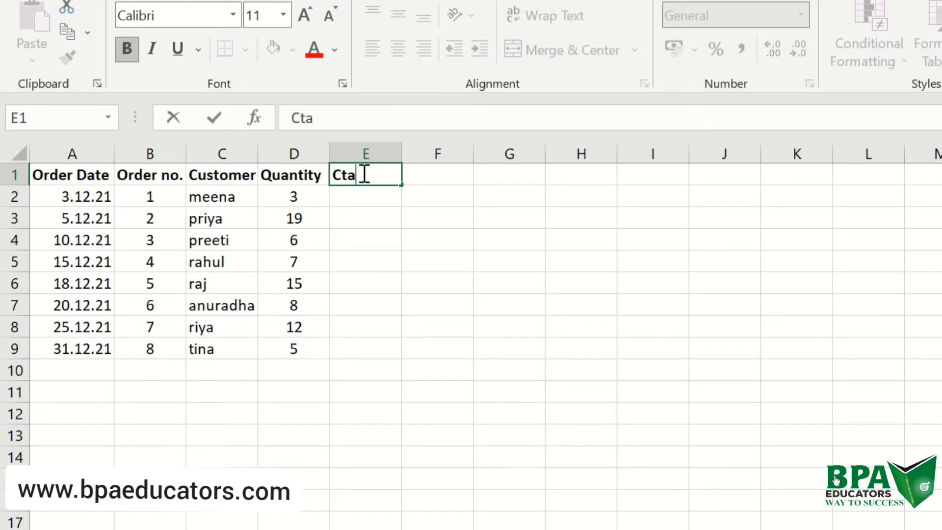
key(BackSpace)
key(BackSpace)
text(ategor)
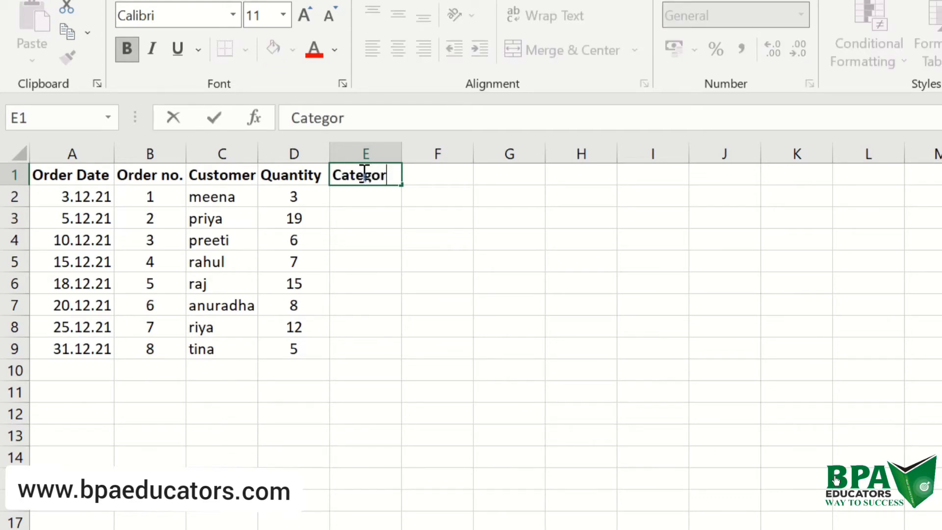
text(ies)
key(Return)
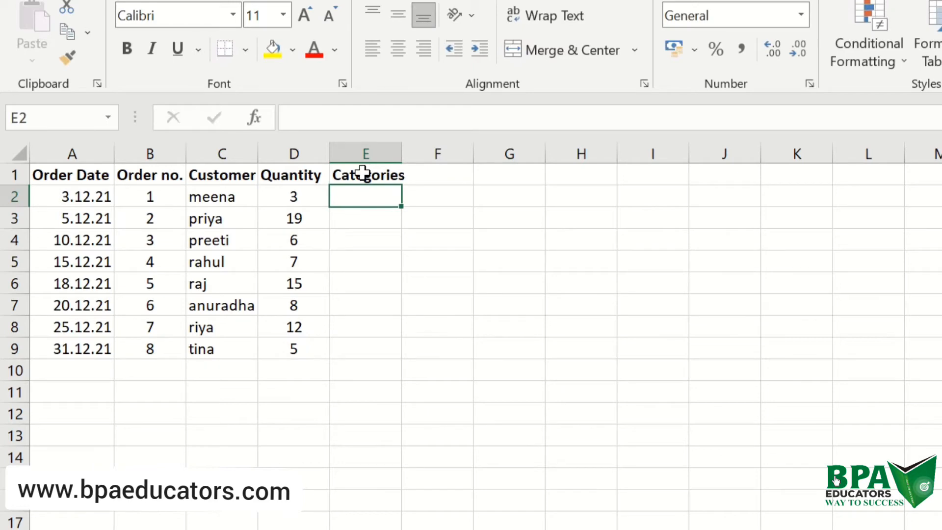
- Enter the categories Suits, Coats, suits and Hats in E2:E5 under the Categories heading
text(Suits)
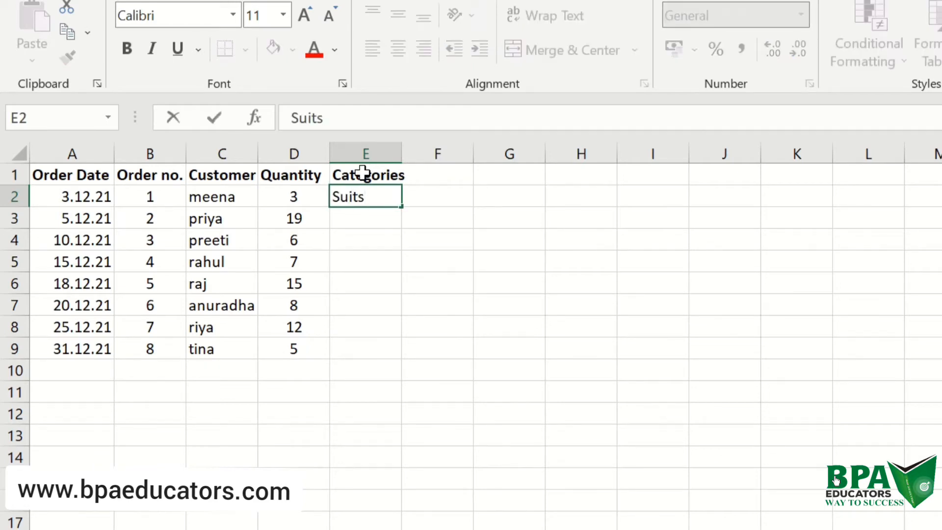
key(Return)
text(Coats)
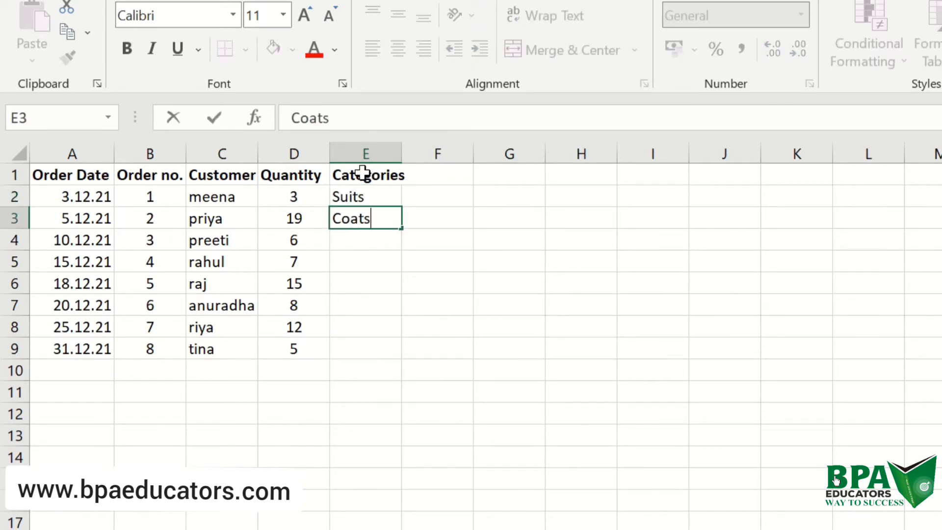
key(Return)
text(suits)
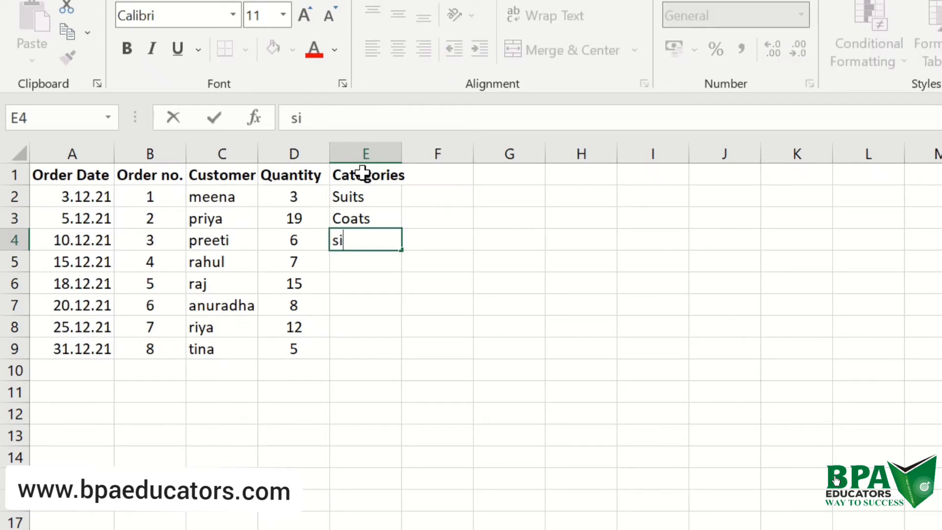
key(Return)
text(Hats)
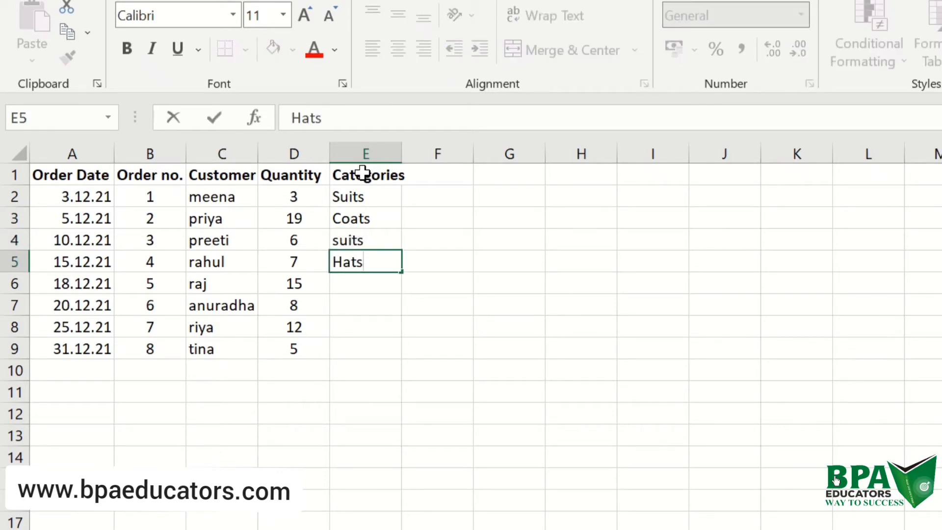
key(Return)
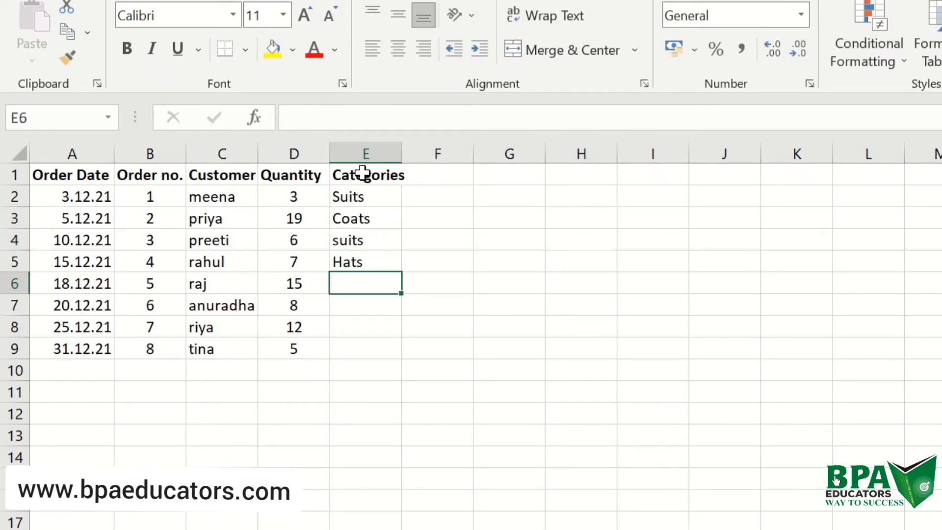
- Complete the Categories column with ties, Hats, ties and Coats in E6:E9
text(ties)
key(Return)
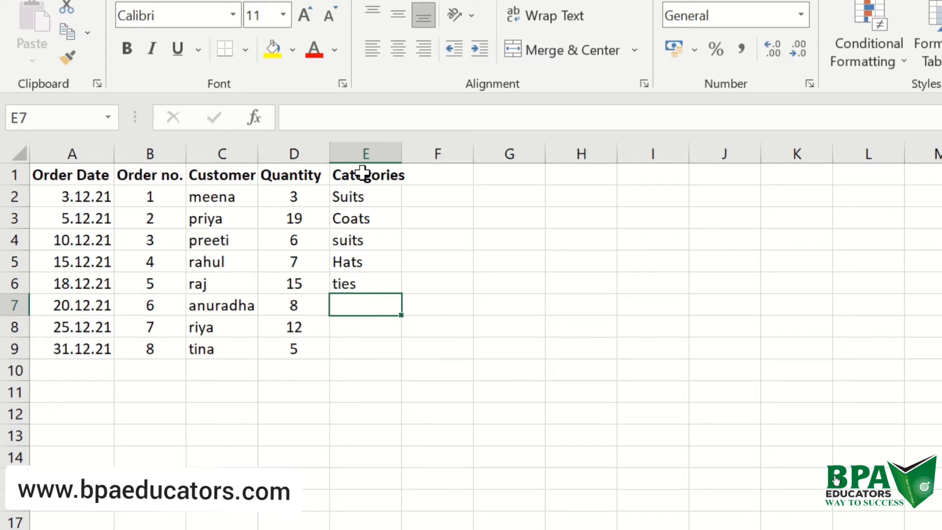
text(hats)
key(Return)
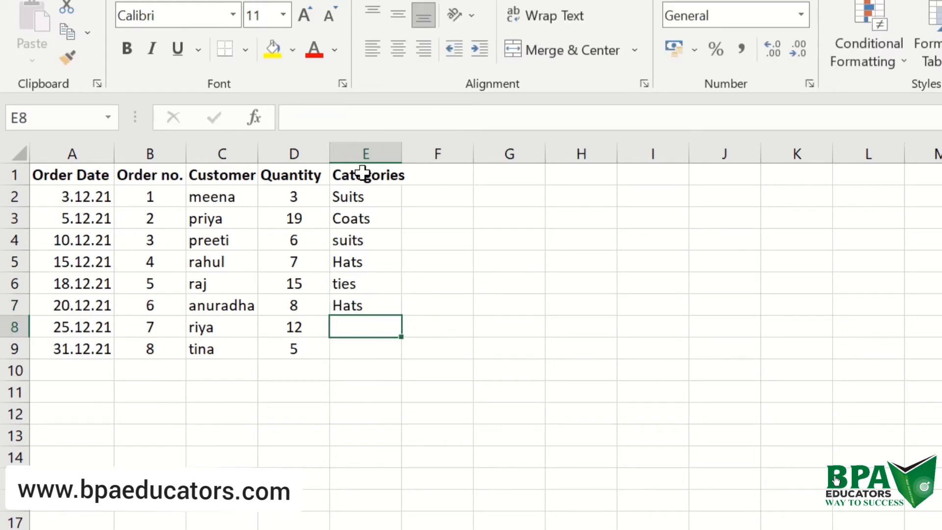
text(ties)
key(Return)
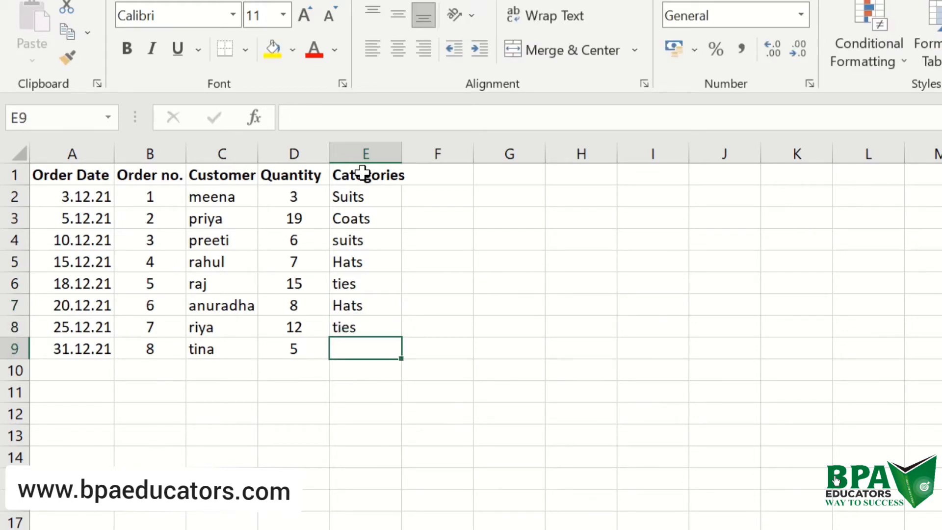
text(c)
key(Return)
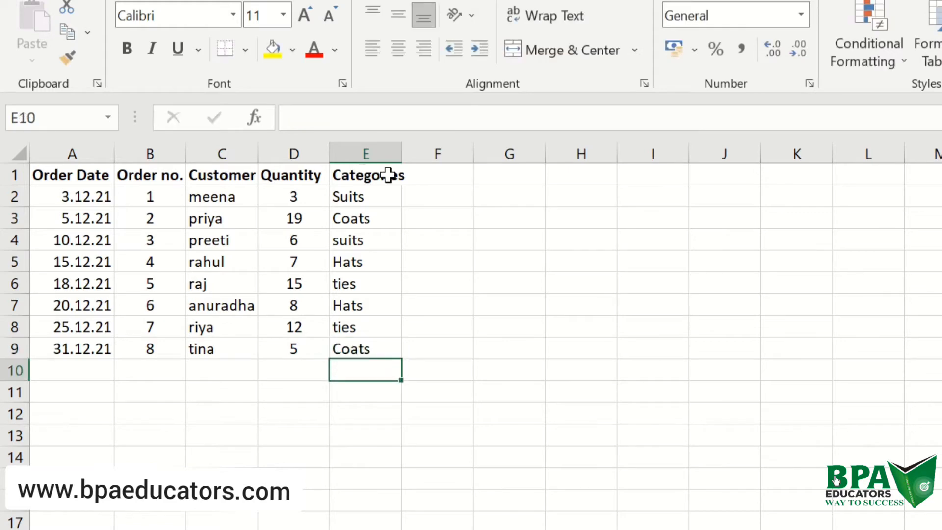
- Widen column E slightly to fit its heading and enter the heading "Unit price" in cell F1
drag(402, 162, 407, 162)
click(431, 178)
text(Uni)
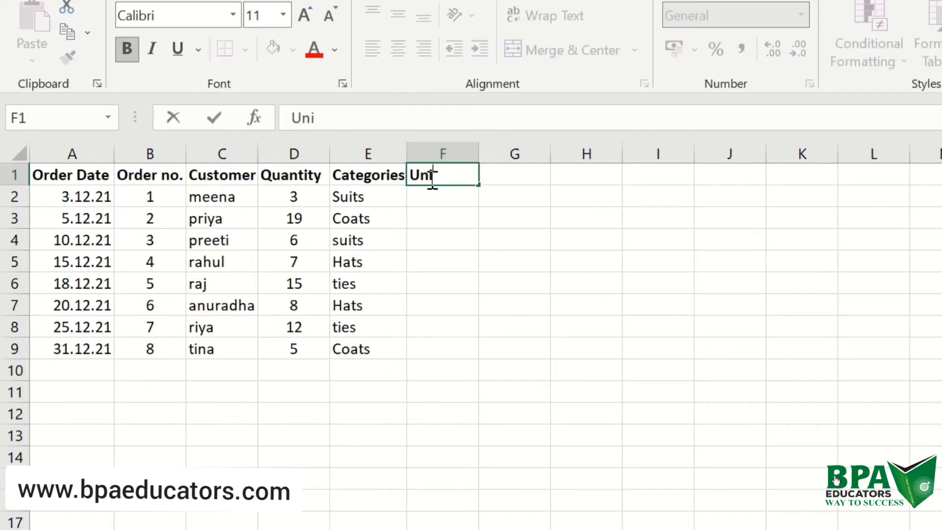
text(t price)
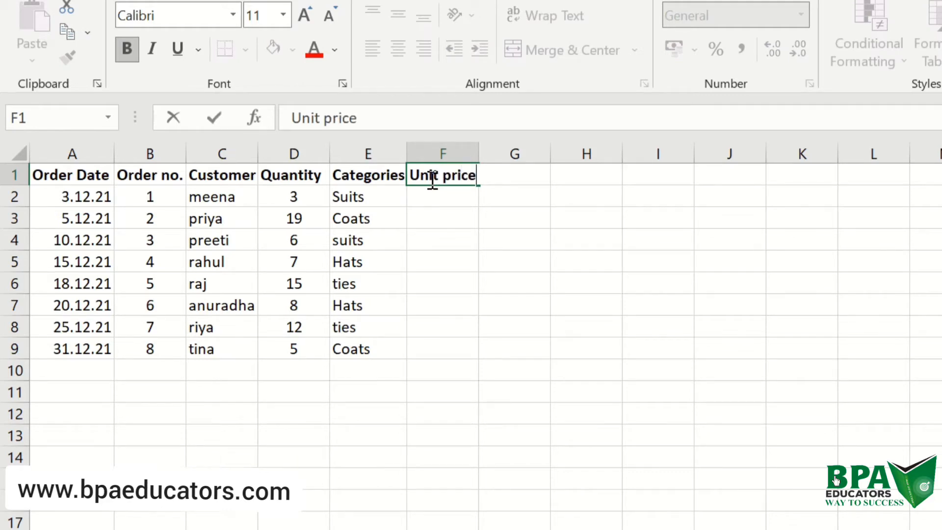
- Enter the headings "Discount" in G1 and "Amount" in H1
right_click(507, 176)
click(458, 257)
click(572, 176)
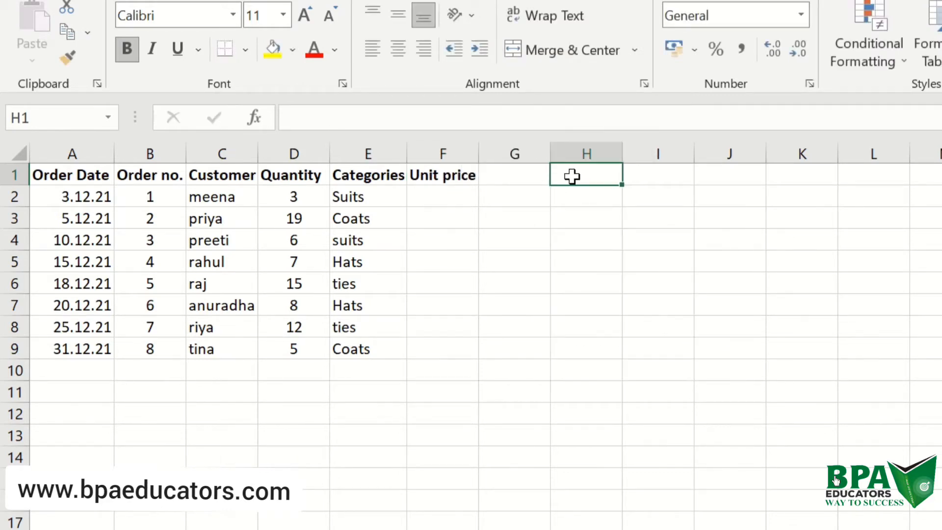
click(510, 176)
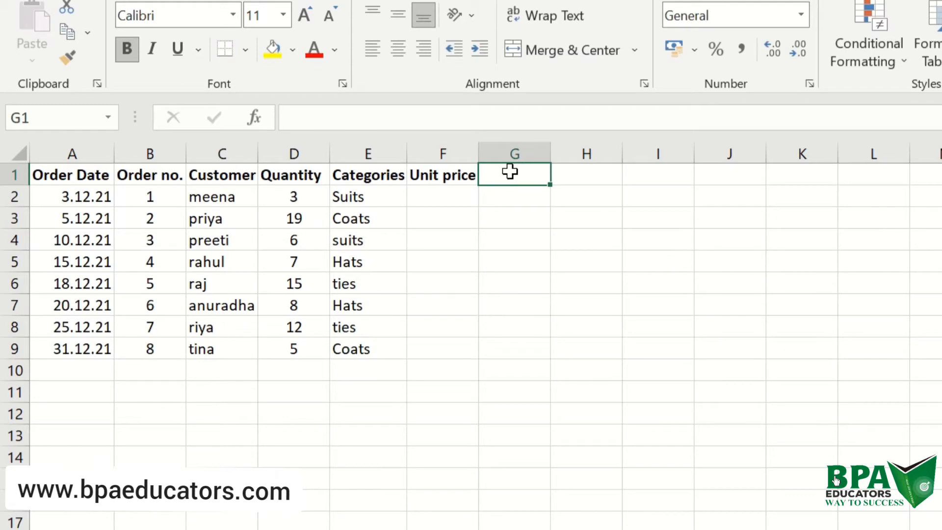
text(Discount)
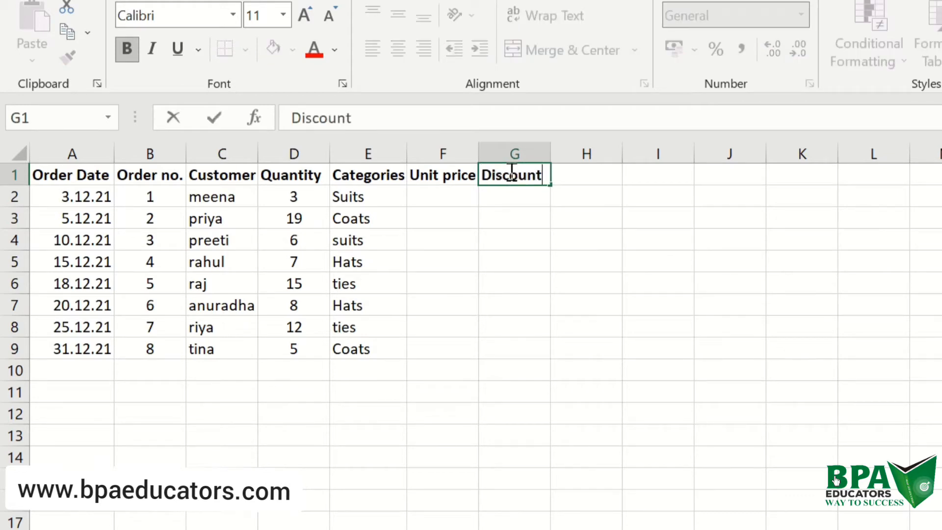
click(609, 179)
text(Amou)
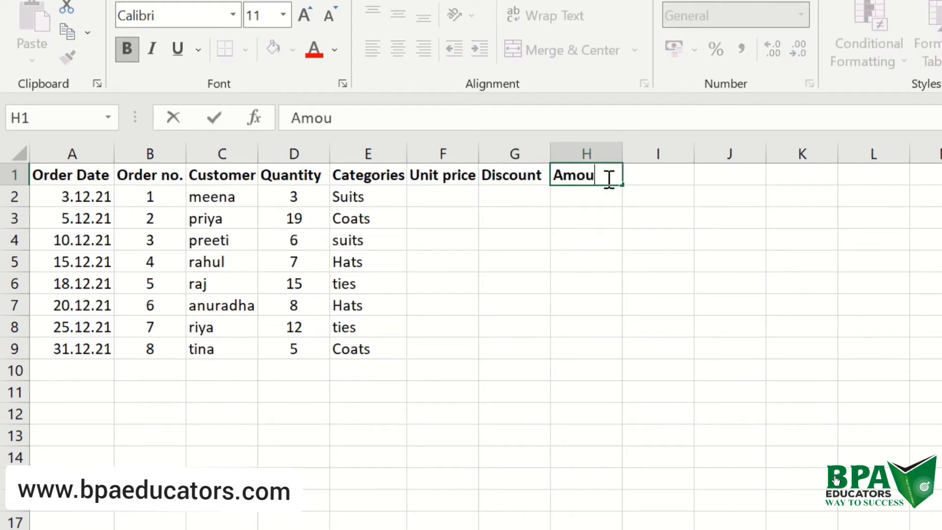
text(nt)
- Paste Suits and Coats into K6:K7 as the start of a price list, with prices 3200 and 1200 in L6:L7
click(798, 288)
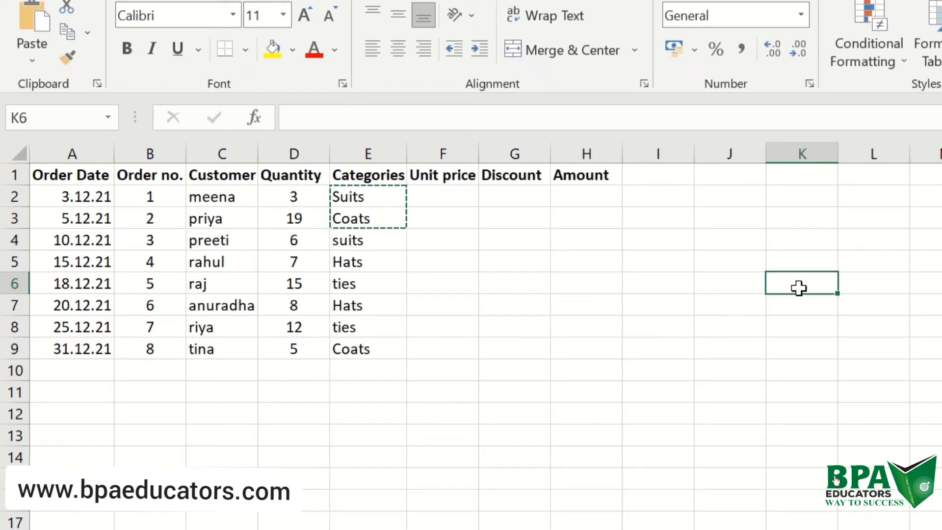
key(ctrl+v)
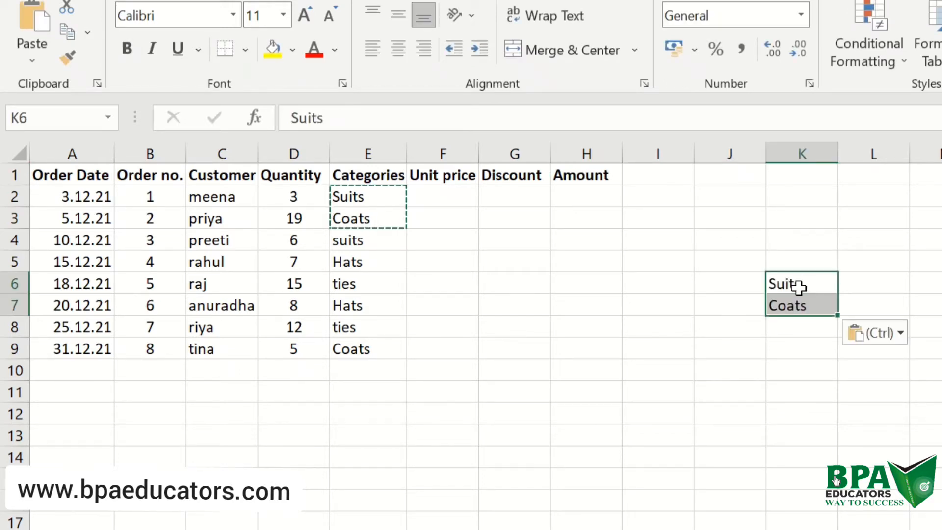
click(875, 285)
text(3200)
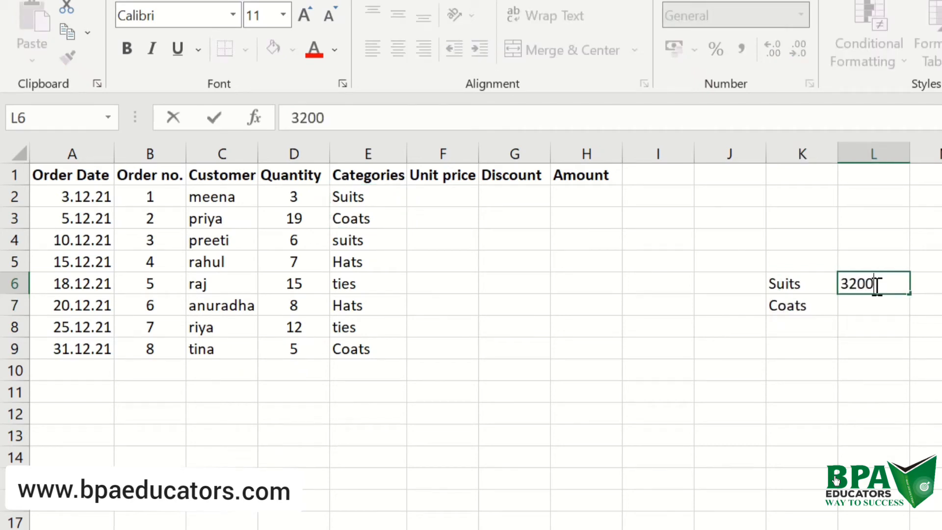
click(859, 310)
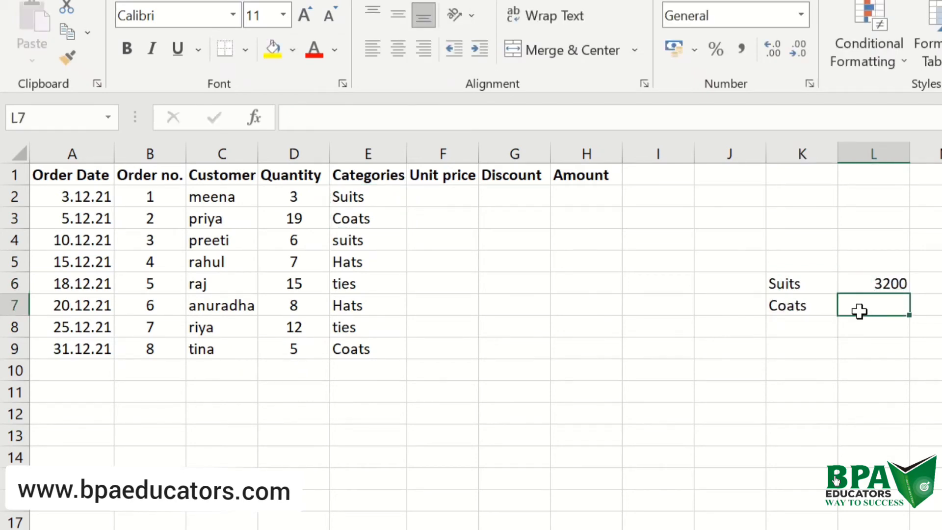
text(1200)
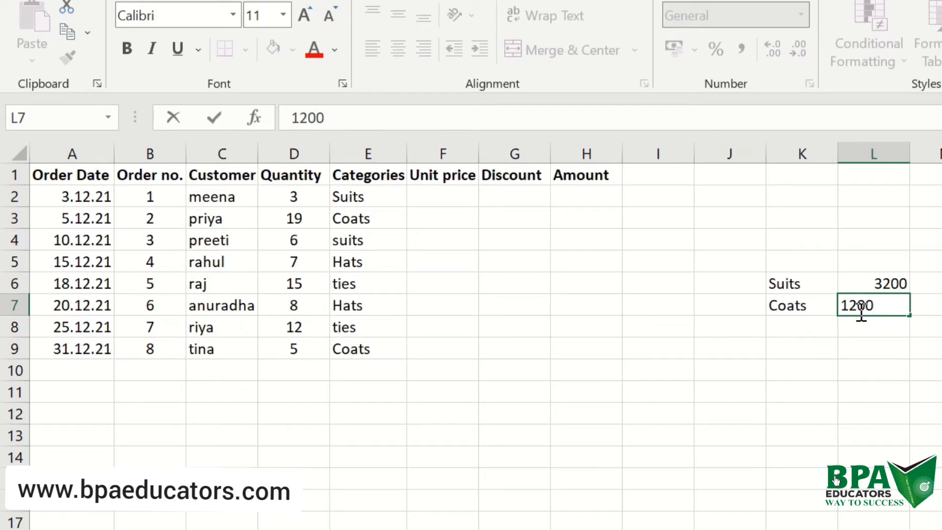
key(Return)
- Copy the categories Hats and ties from E5:E6 to K8:K9, below Coats in the price list
click(360, 262)
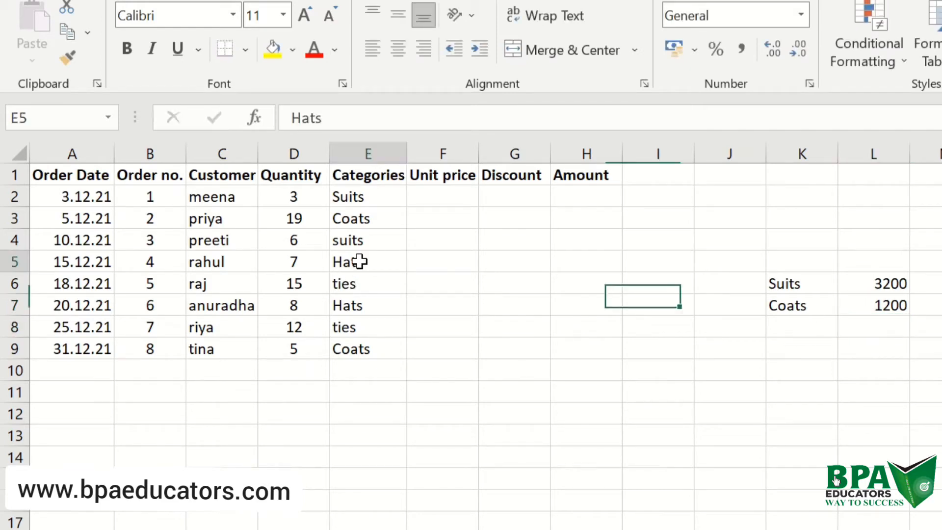
drag(360, 262, 358, 286)
key(ctrl+c)
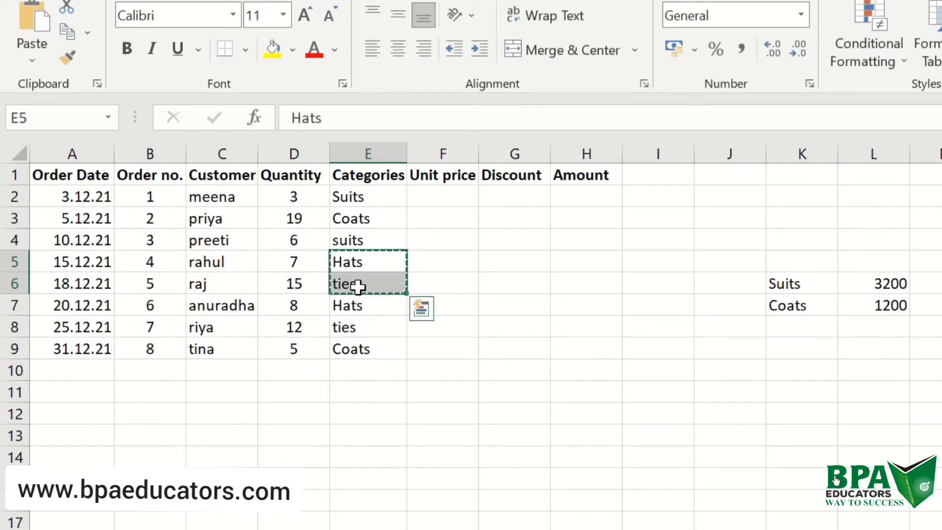
click(786, 326)
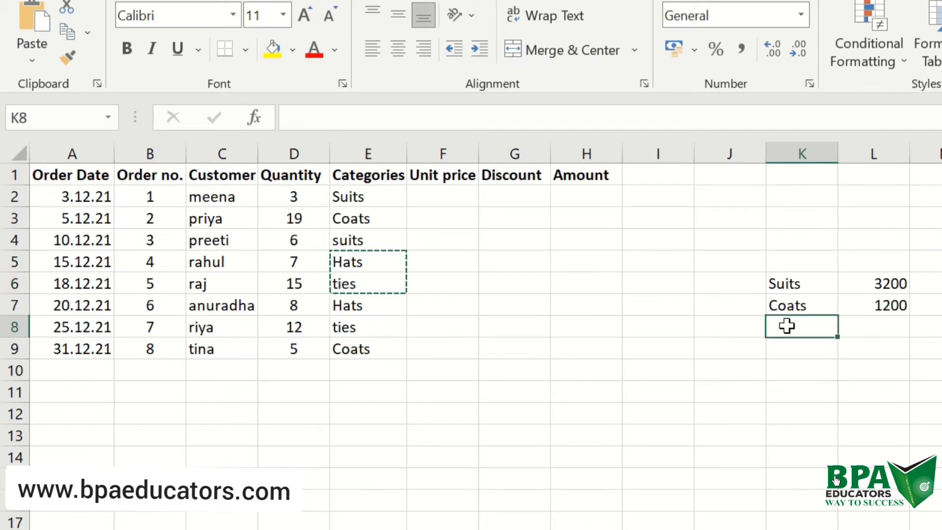
key(ctrl+v)
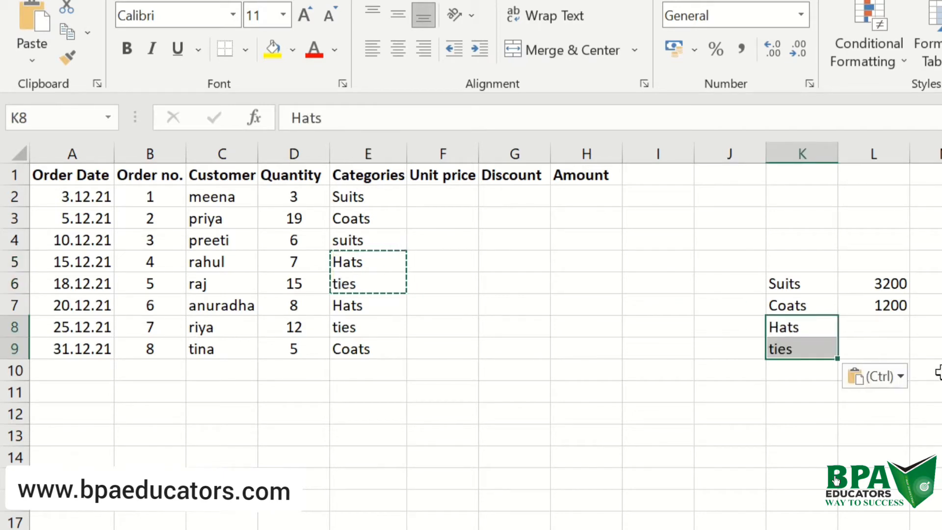
- Enter the price 500 for Hats in L8 and 150 for ties in L9
click(873, 328)
text(500)
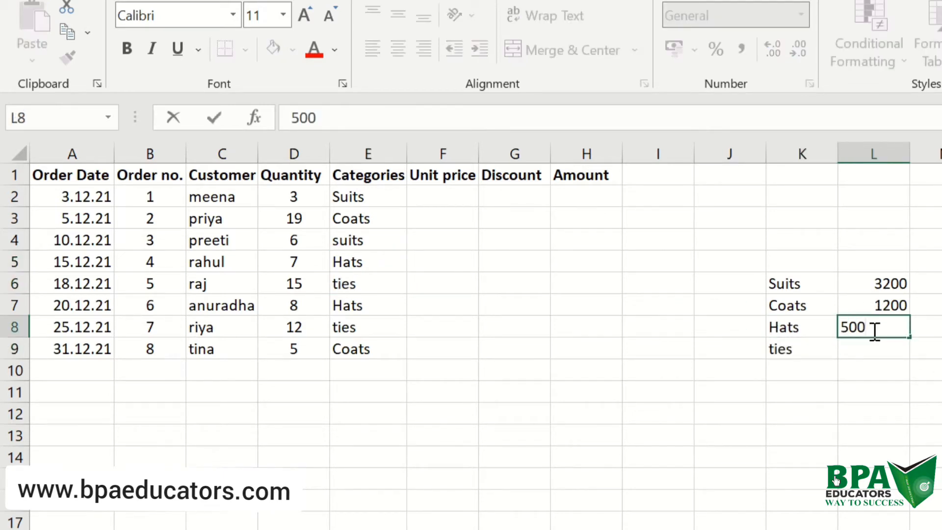
right_click(863, 352)
click(874, 351)
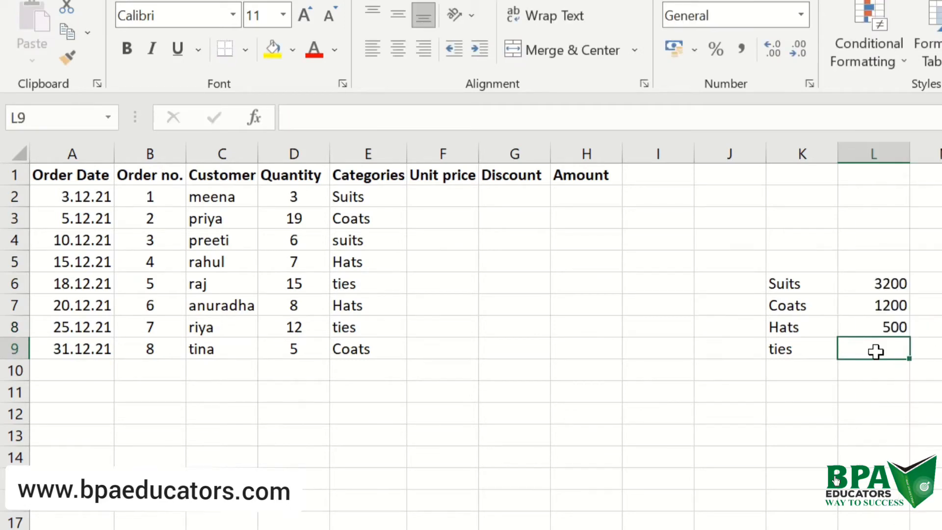
text(159)
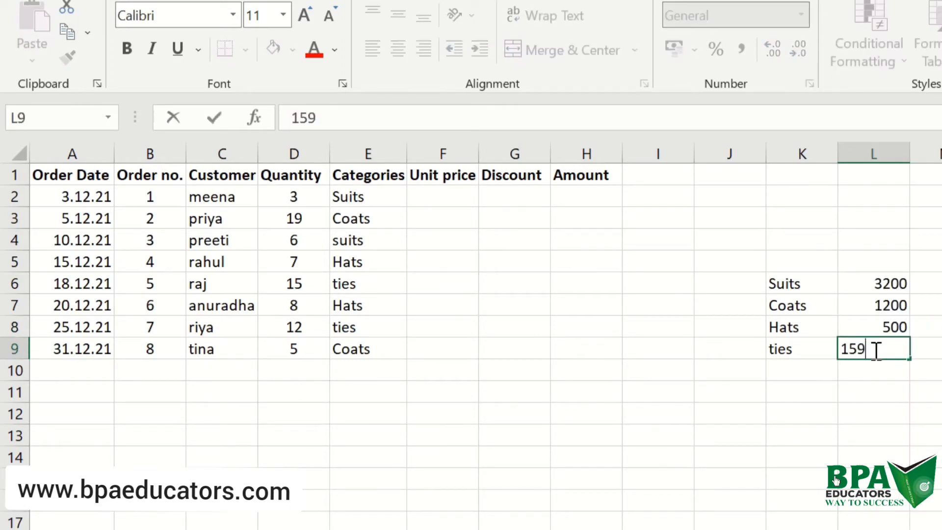
key(BackSpace)
text(0)
click(884, 390)
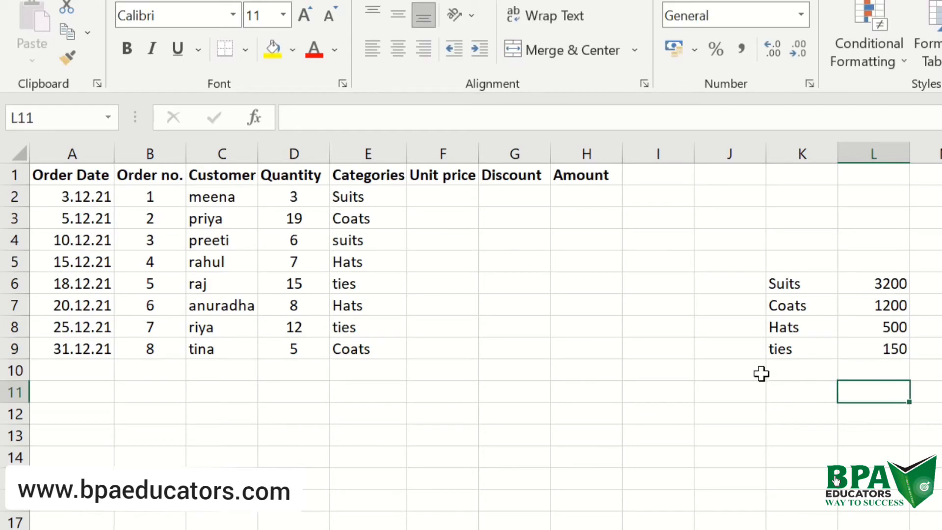
- Start an IF formula in F2 that returns 3200 when E2 equals "Suits", with a nested IF as its false value
click(457, 195)
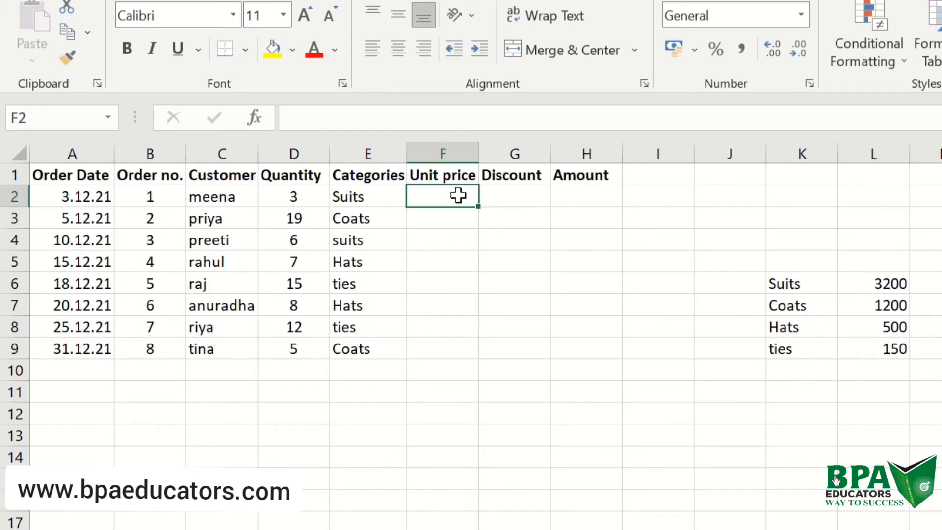
text(=if)
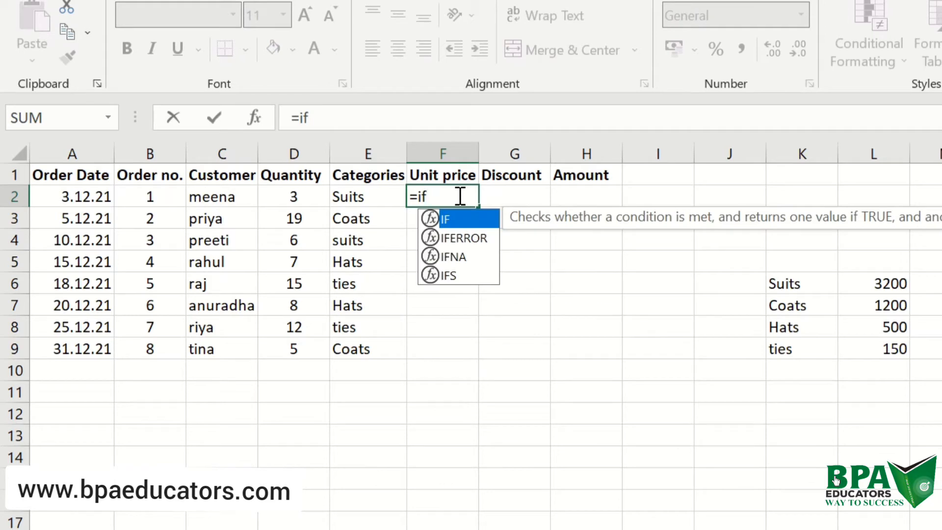
text(()
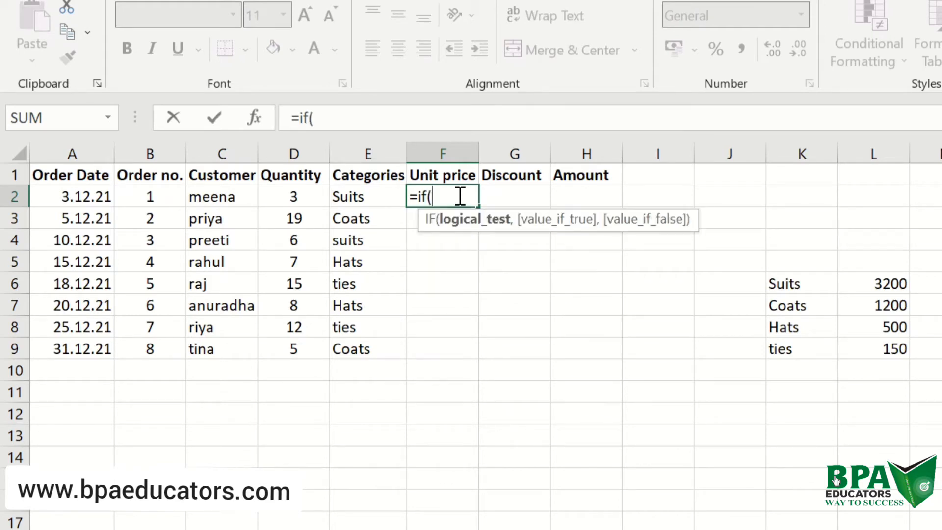
click(339, 197)
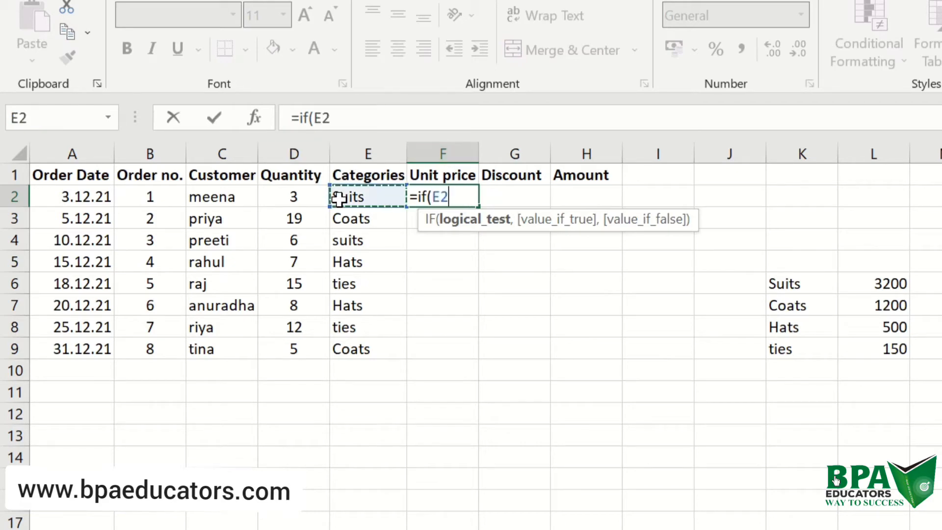
text(=")
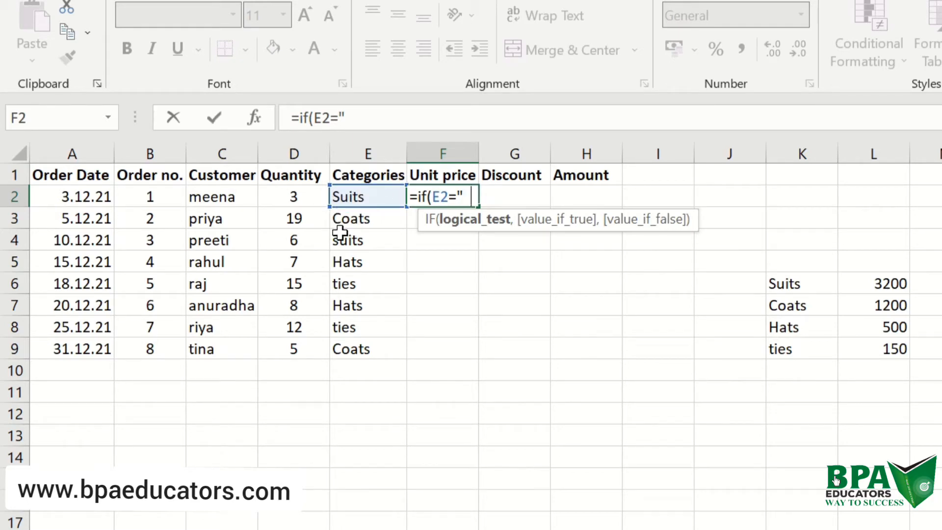
text(Suits)
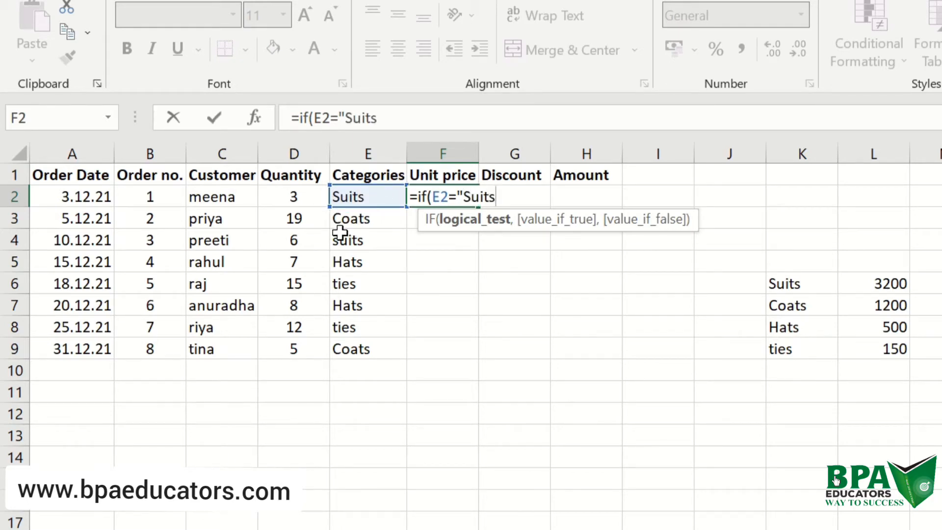
text(",)
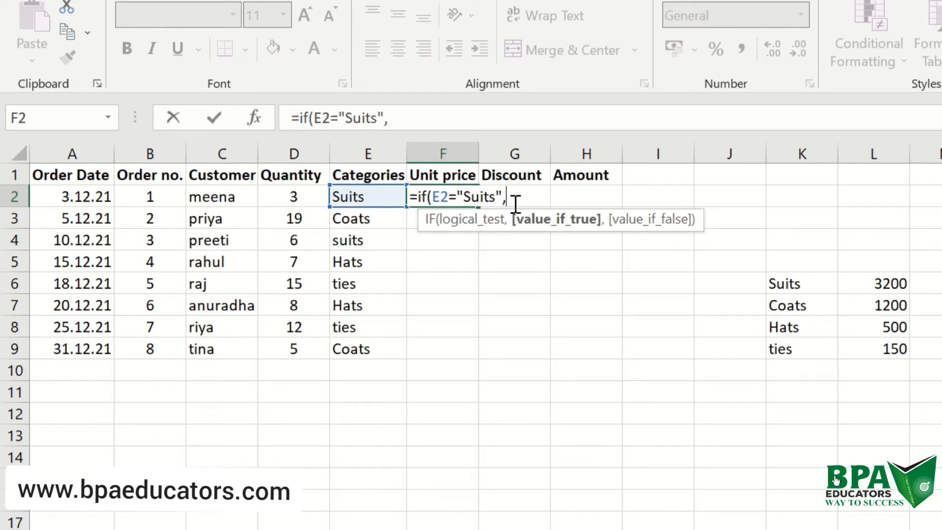
text(3200,if()
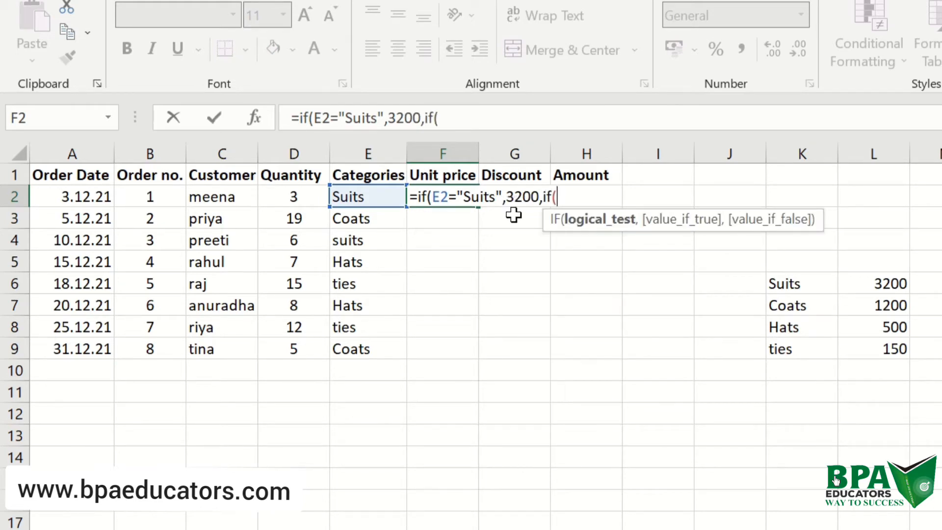
- Make the nested IF in the F2 formula return 1200 when E2 equals "Coats"
click(361, 194)
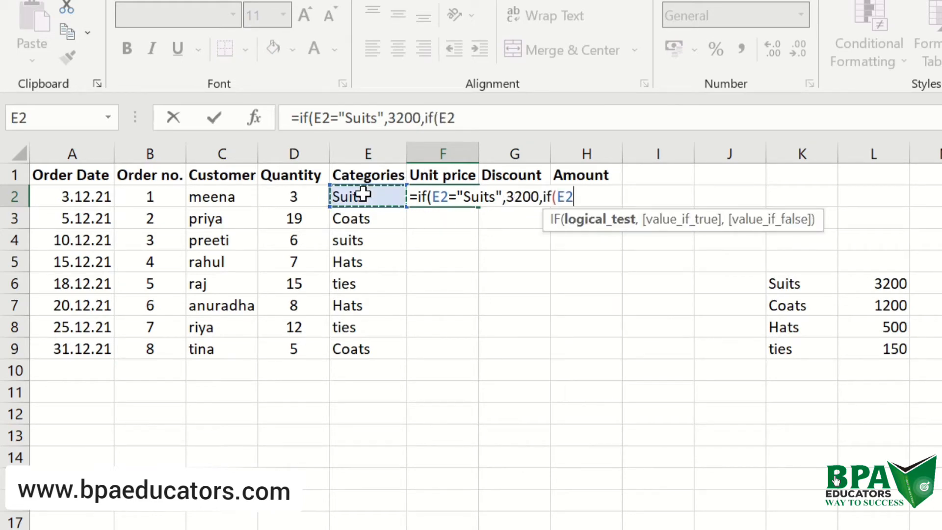
text(=")
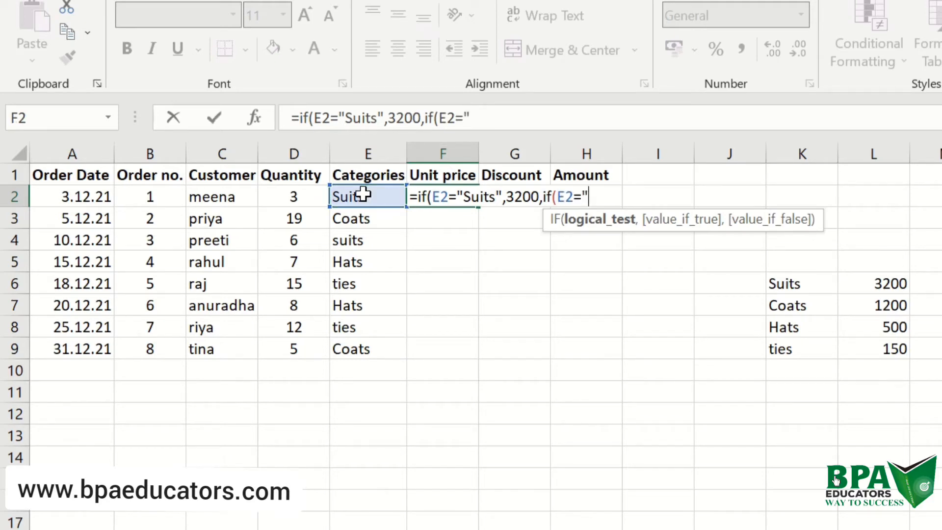
text(Coats",)
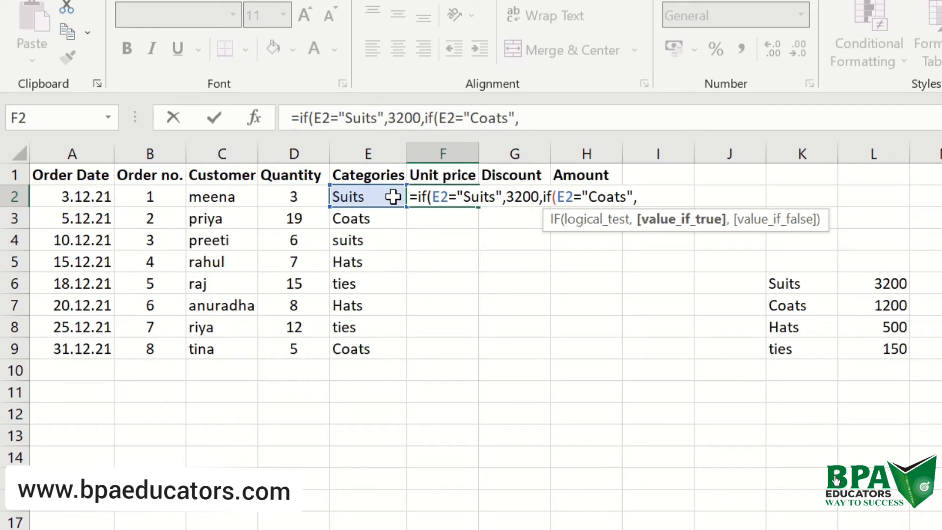
text(1)
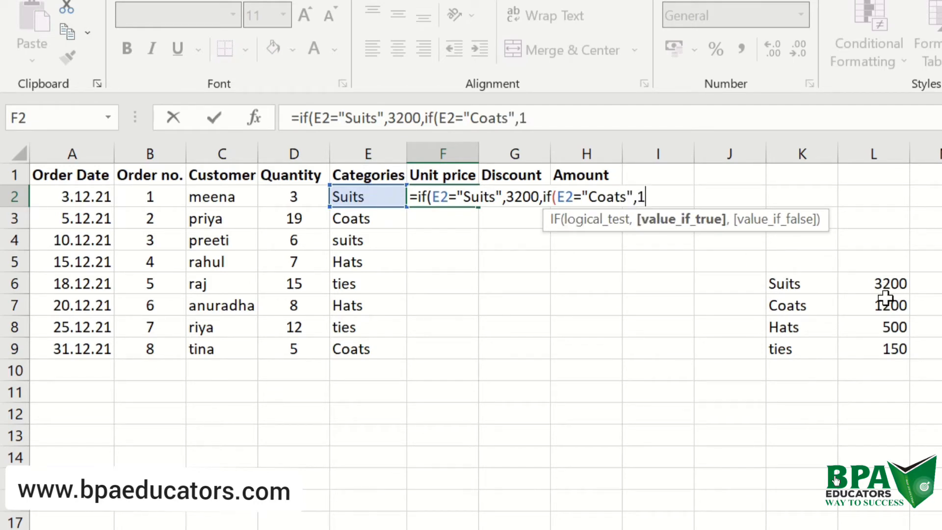
text(200)
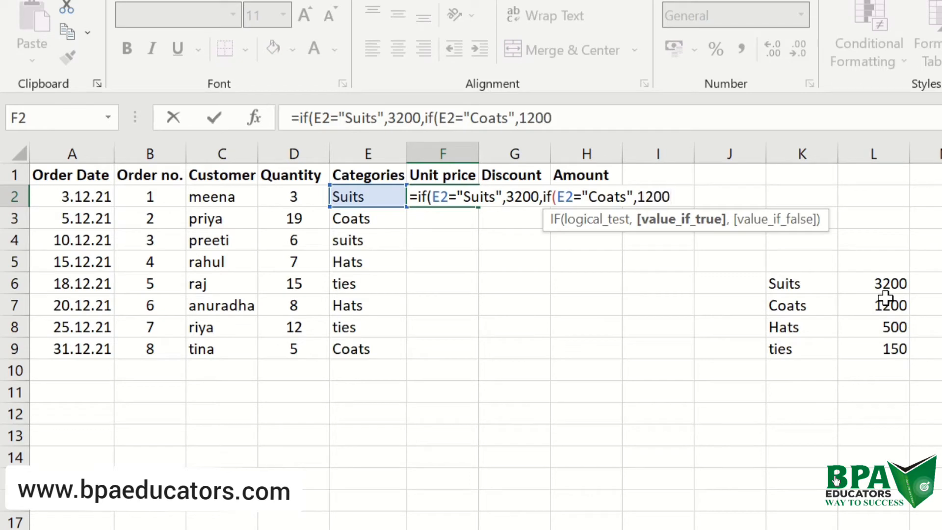
- Add a third nested IF to the F2 formula that returns 500 when E2 equals "Hats"
text(,if()
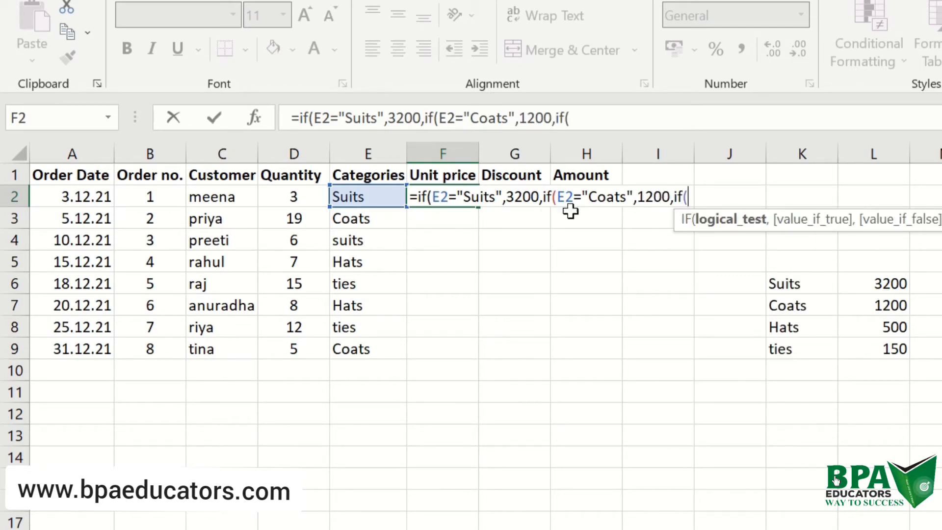
click(378, 197)
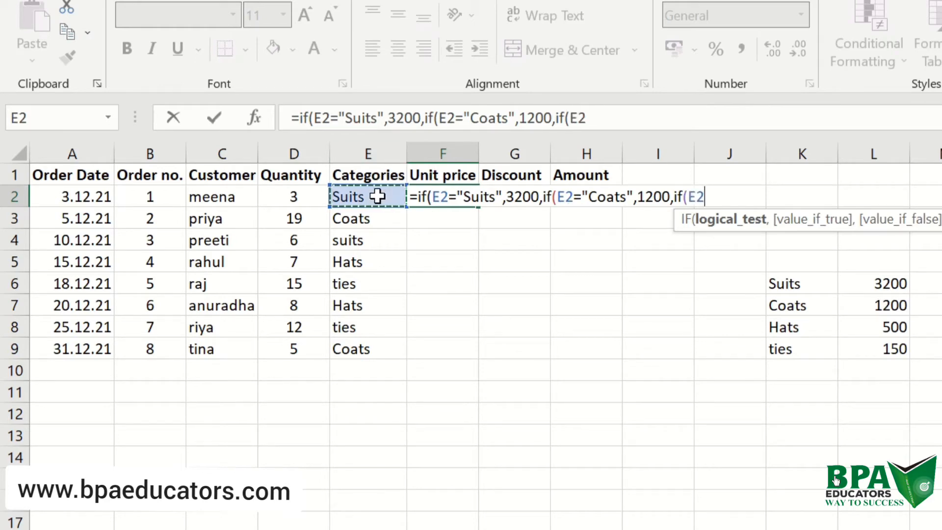
text(=")
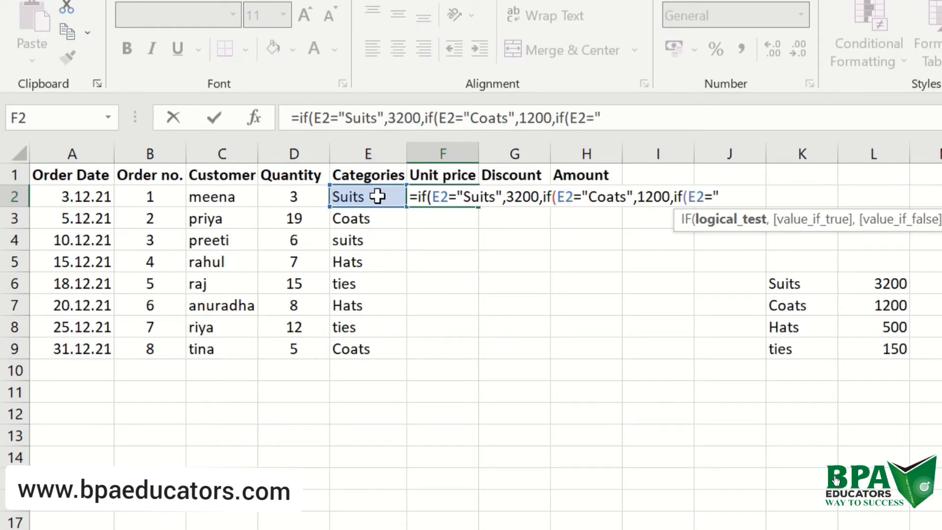
text(Hats)
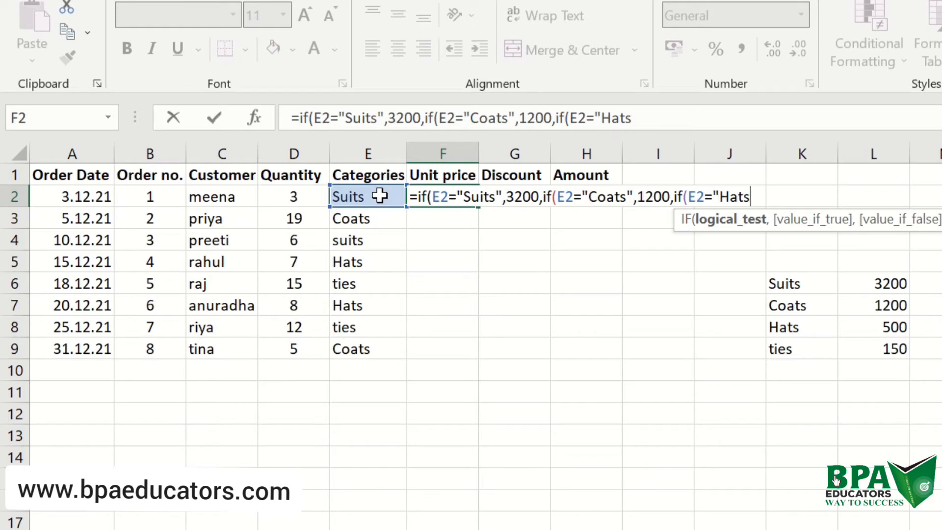
text(",)
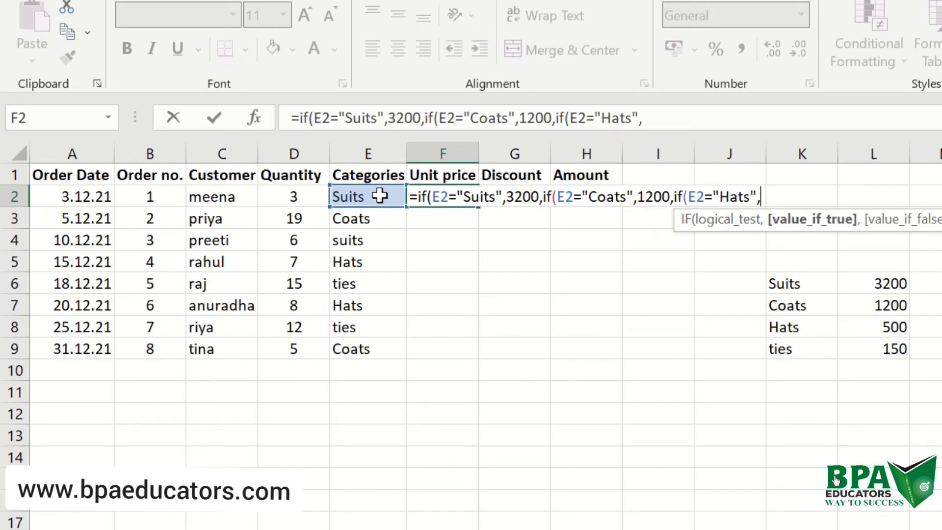
text(500)
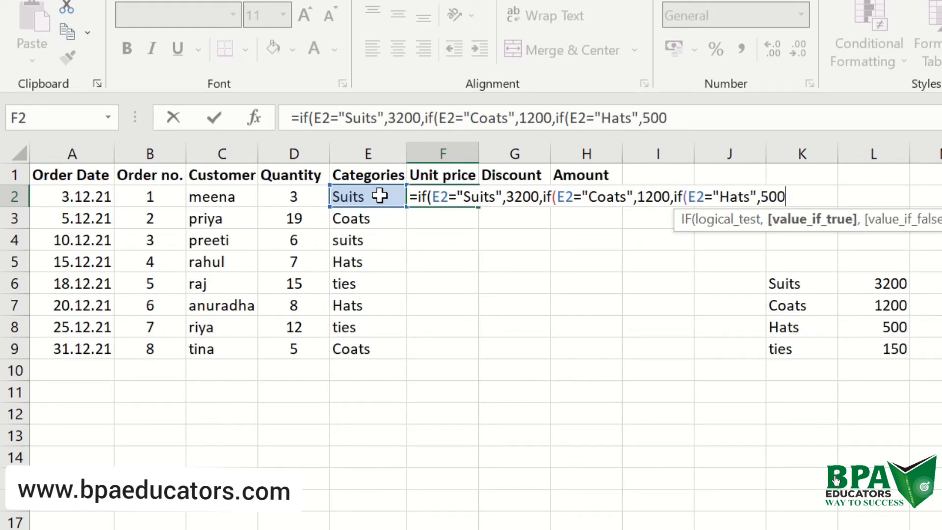
- Add a fourth nested IF to the F2 formula that returns 150 when E2 equals "ties"
text(,if()
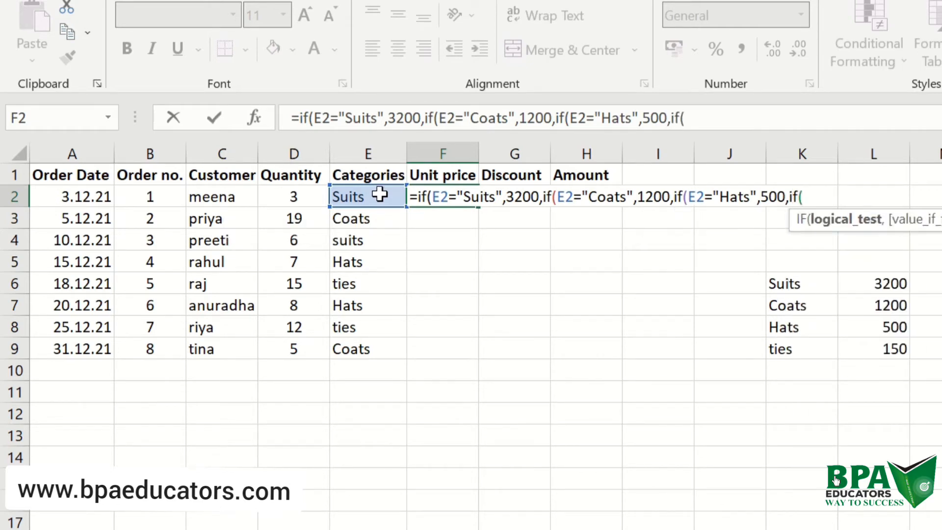
click(350, 200)
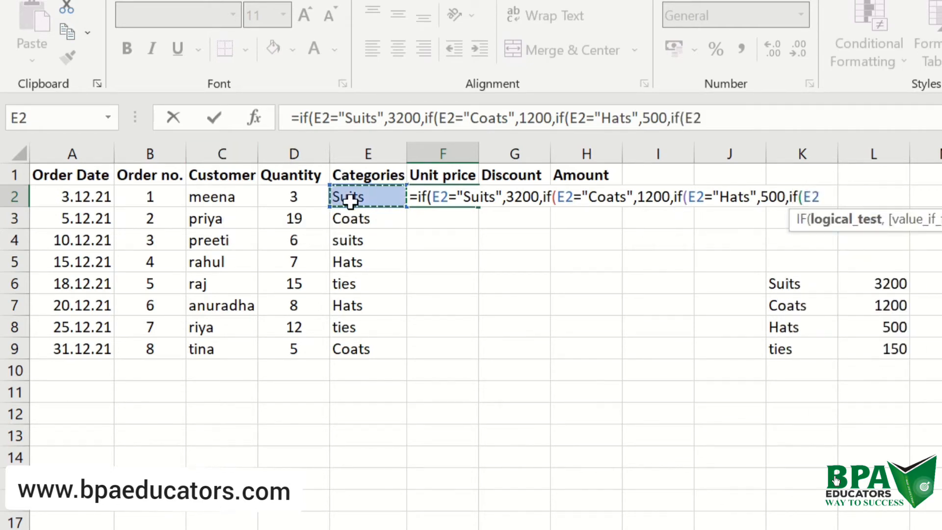
text(="ties)
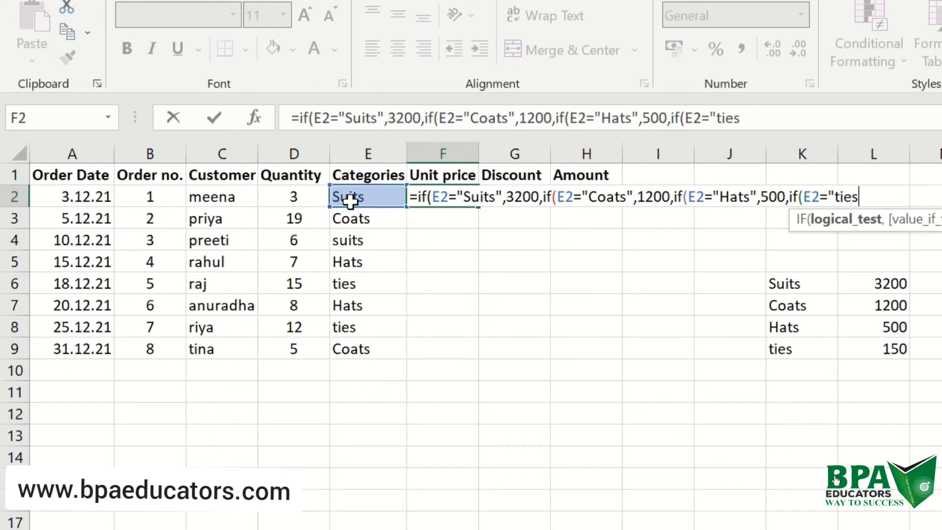
text(",)
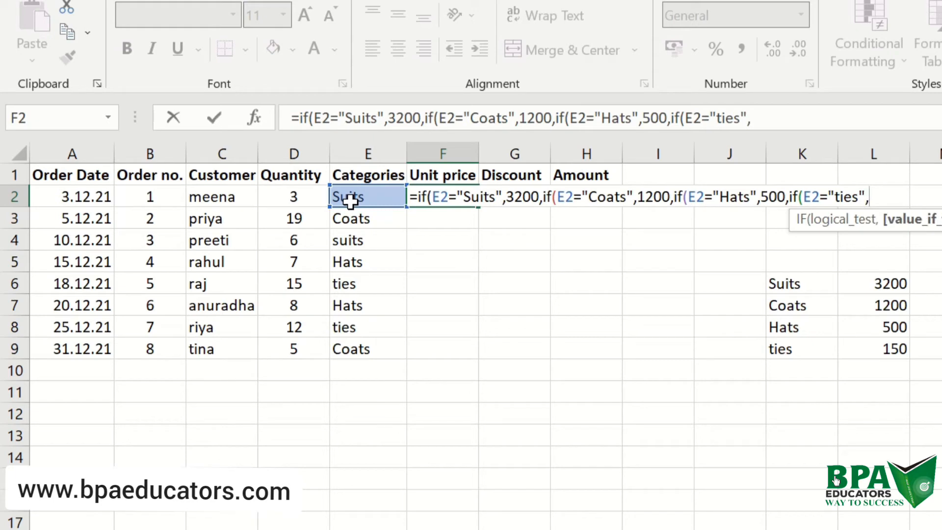
text(150))
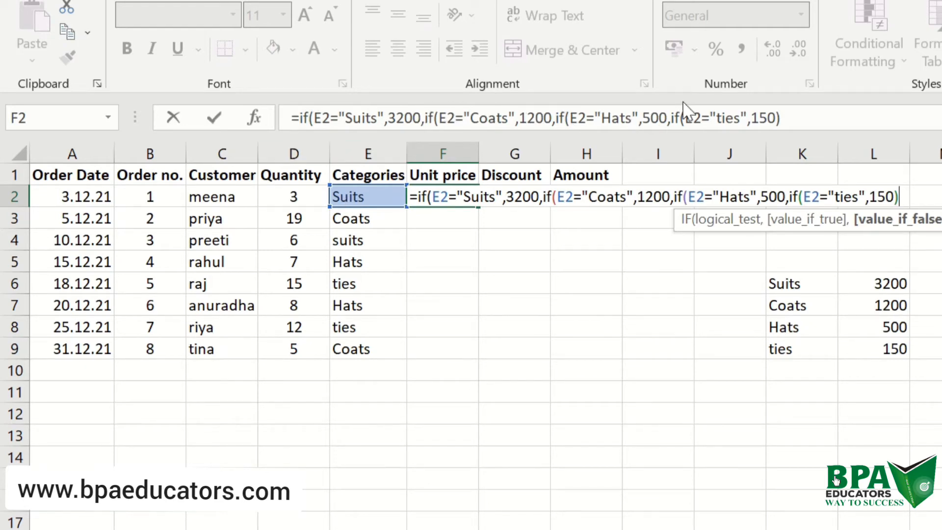
- Complete the F2 unit price formula with the three remaining closing parentheses and fill it down to F9
click(792, 119)
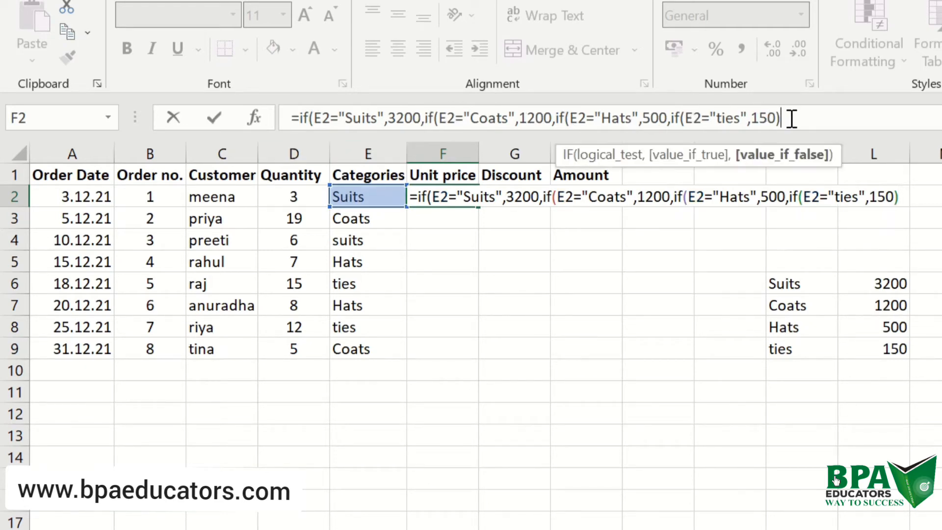
text())))
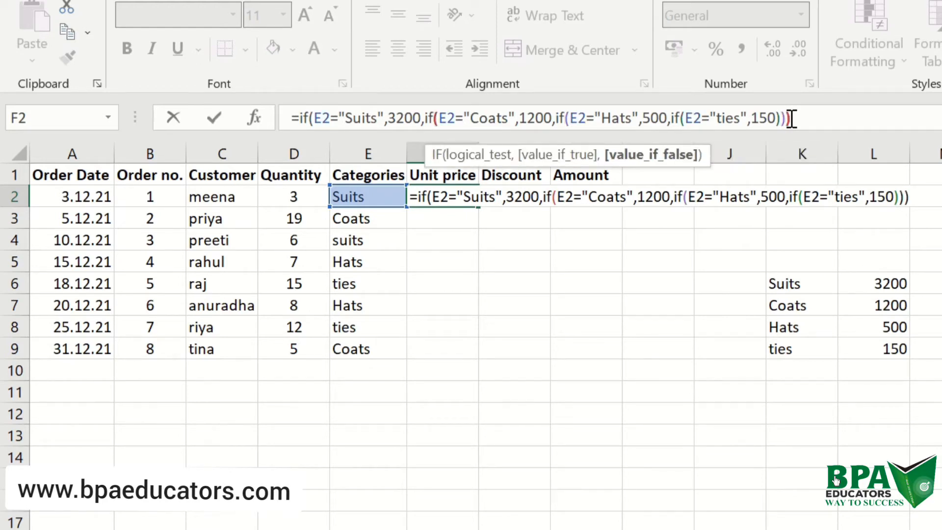
click(546, 399)
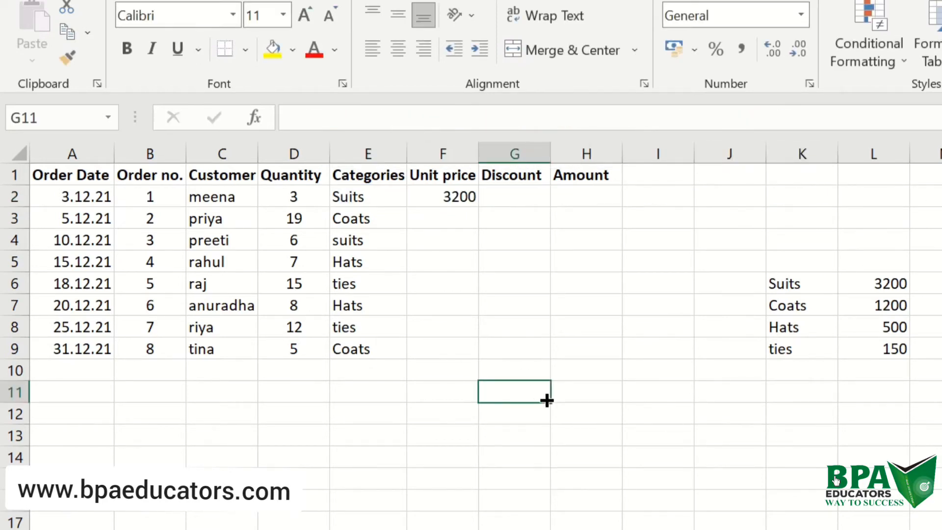
click(444, 195)
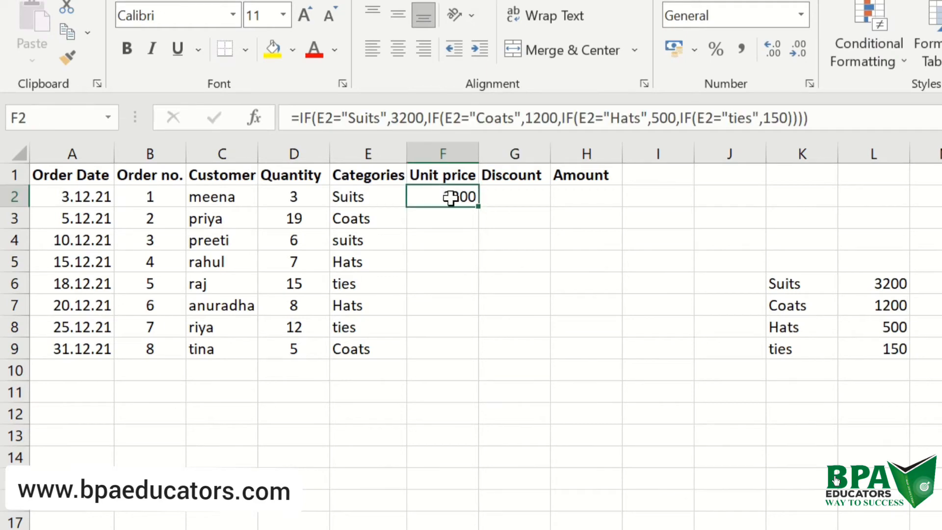
double_click(477, 207)
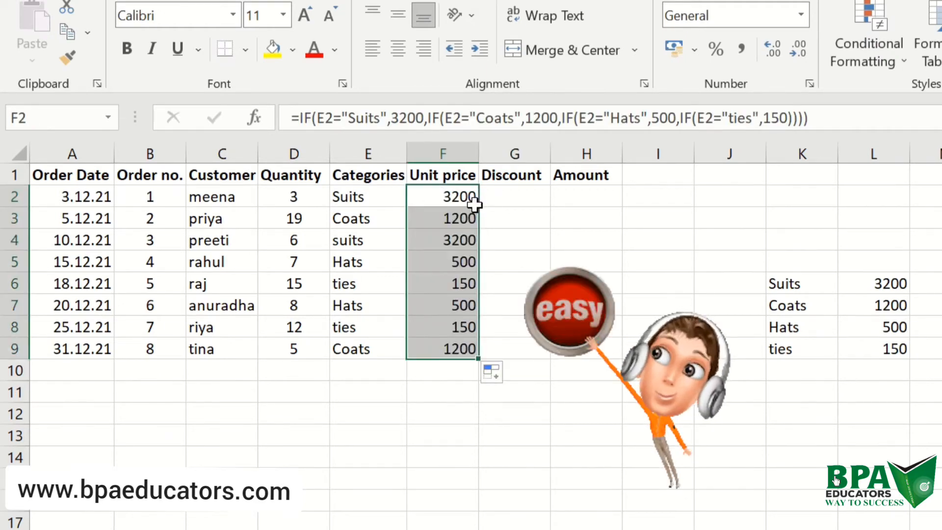
- Enter the discount formula =IF(D2>=10,5%,2%) in G2
click(505, 196)
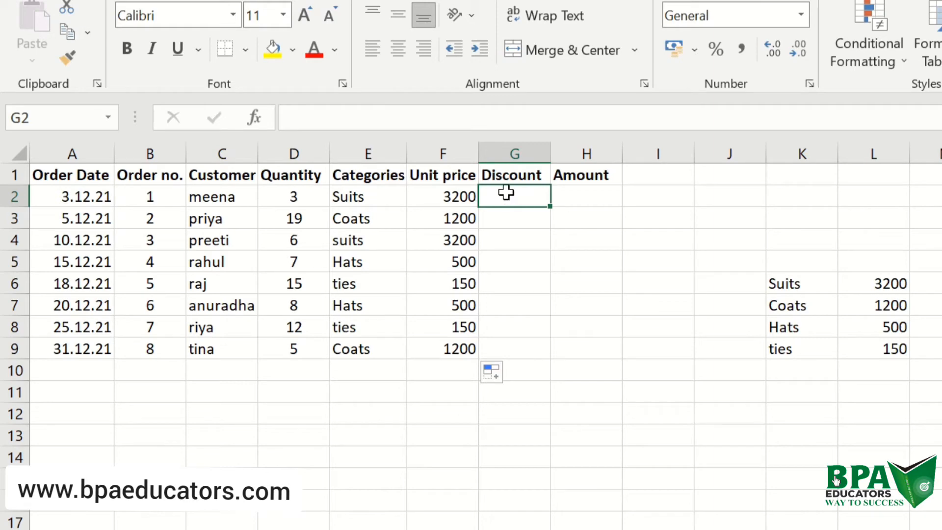
text(=if()
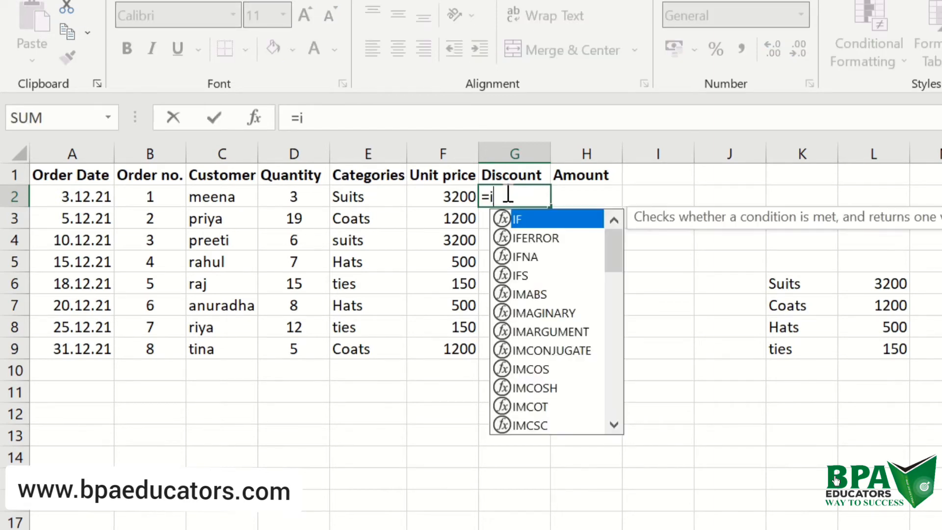
click(298, 192)
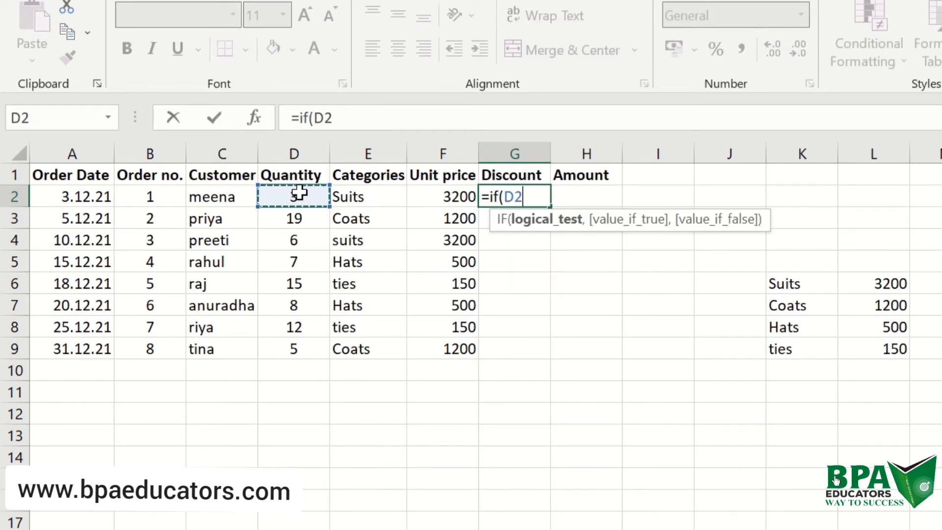
text(>)
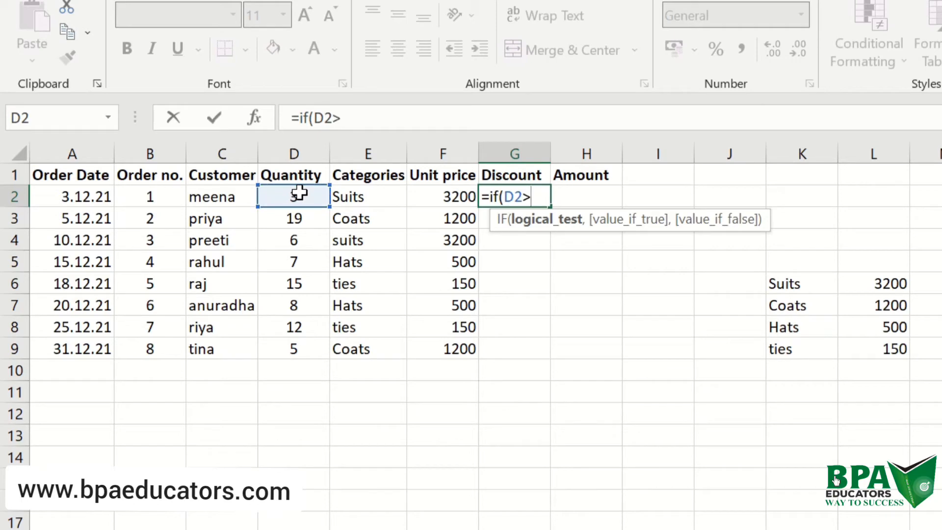
text(=10,5%)
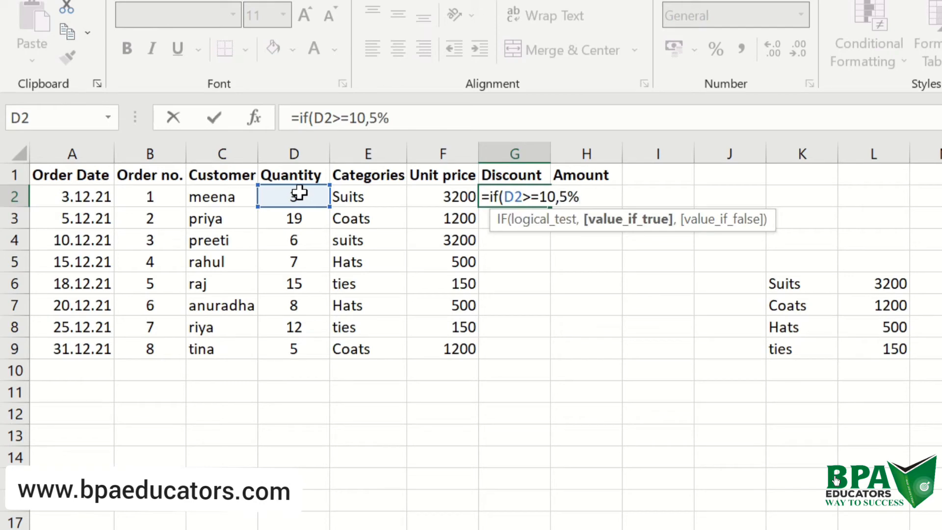
text(,2%)
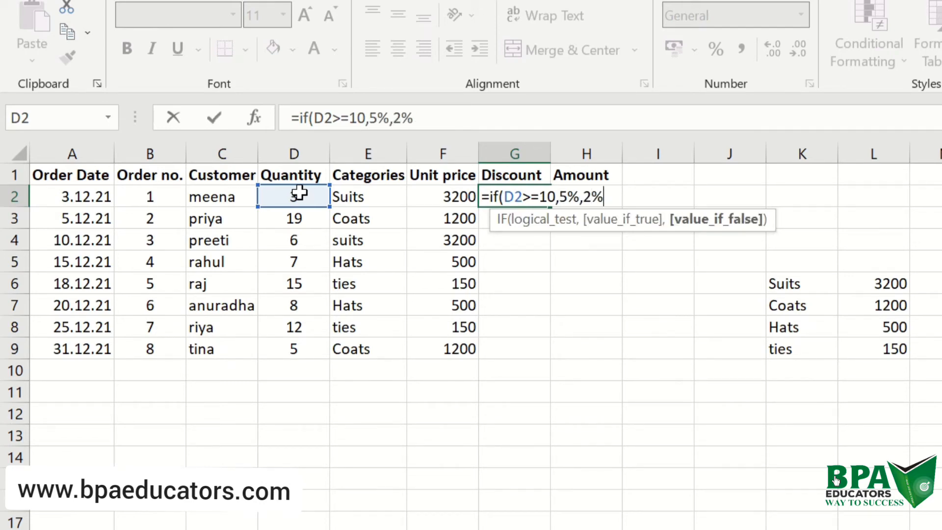
text())
key(Return)
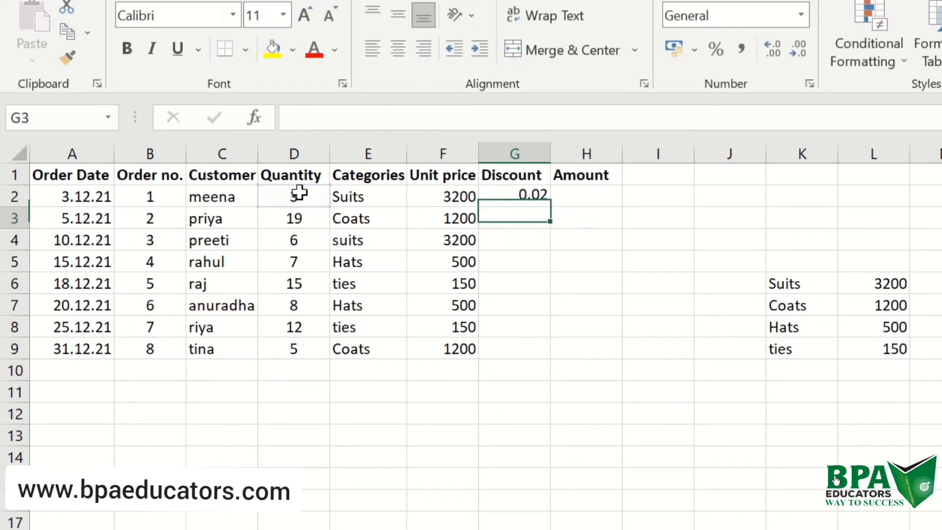
- Fill the G2 discount formula down to G9 and format G2:G9 as centred percentages
click(517, 197)
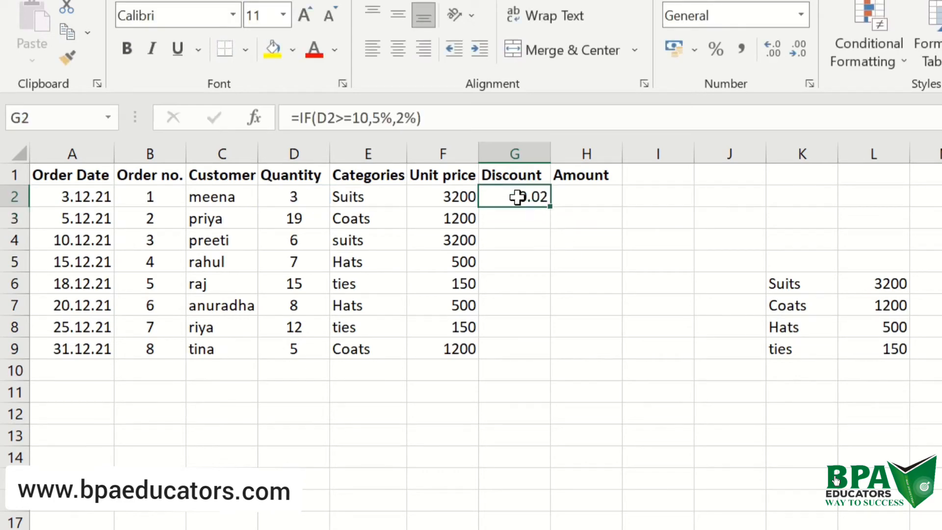
double_click(548, 208)
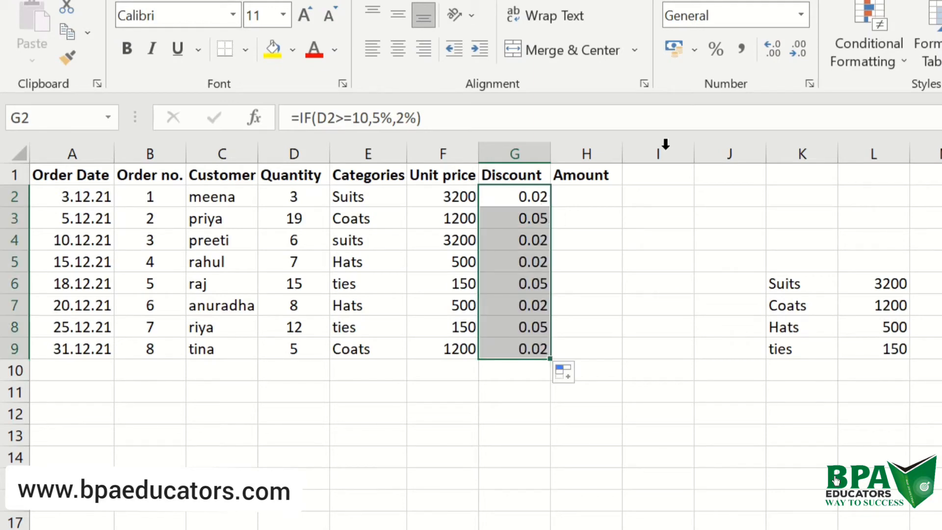
click(716, 49)
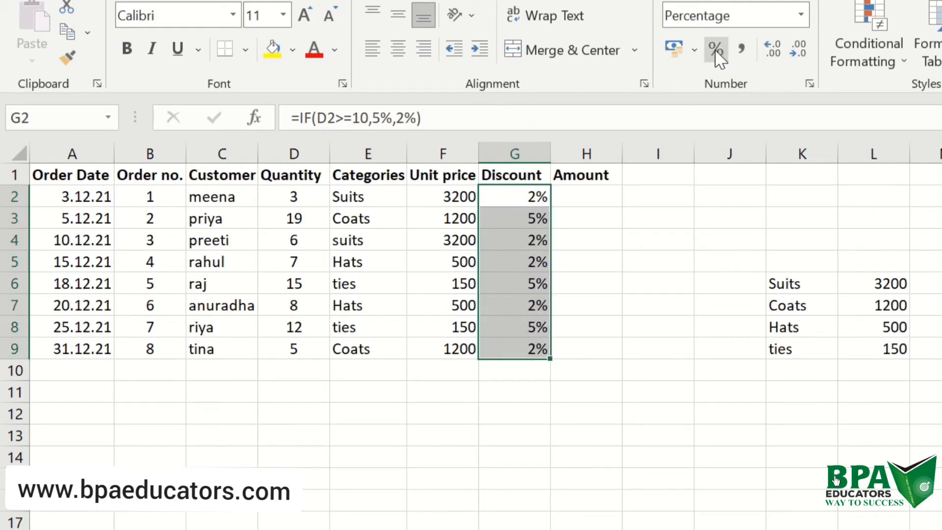
click(398, 49)
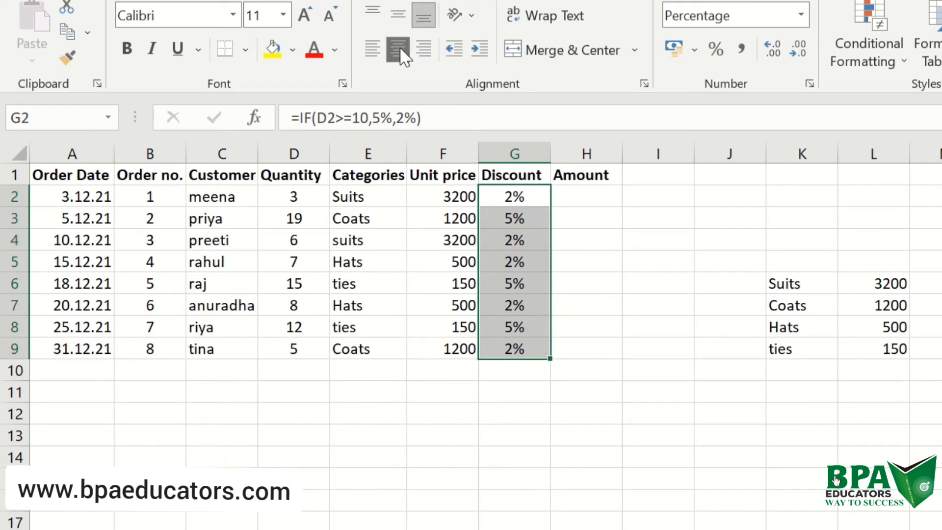
- Enter the amount formula =D2*F2-(D2*F2*G2) in H2 and fill it down to H9
click(597, 200)
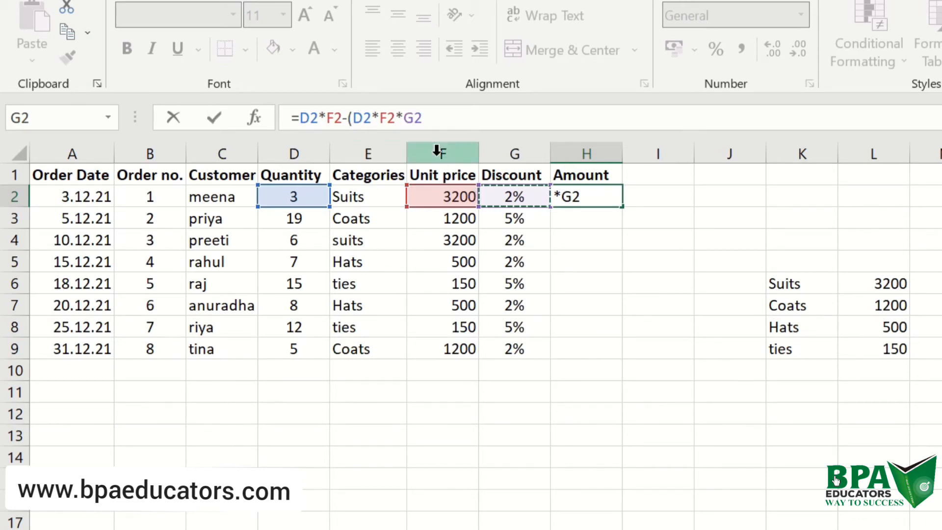
text())
key(Return)
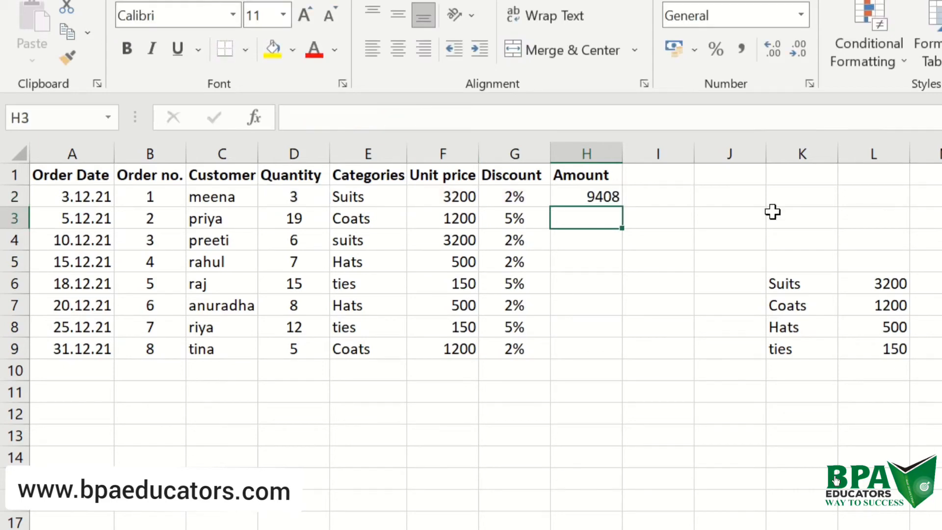
click(599, 196)
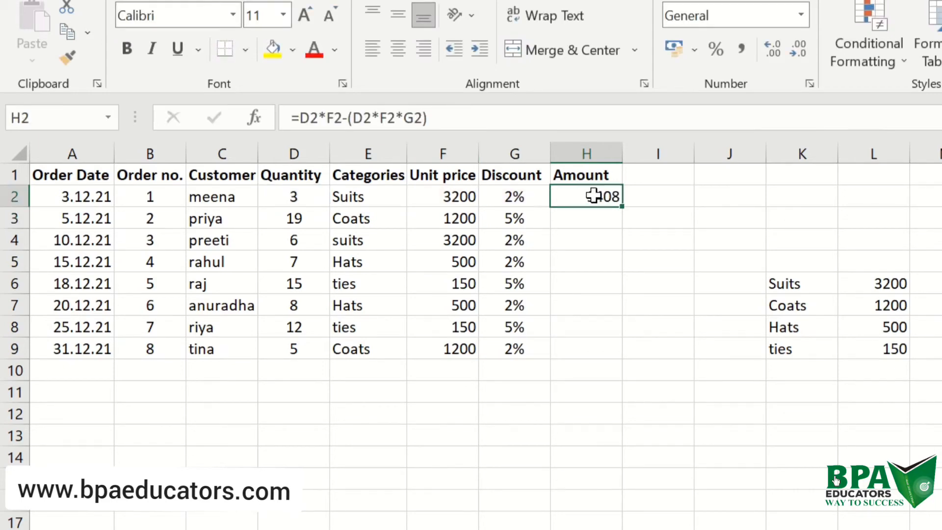
double_click(622, 208)
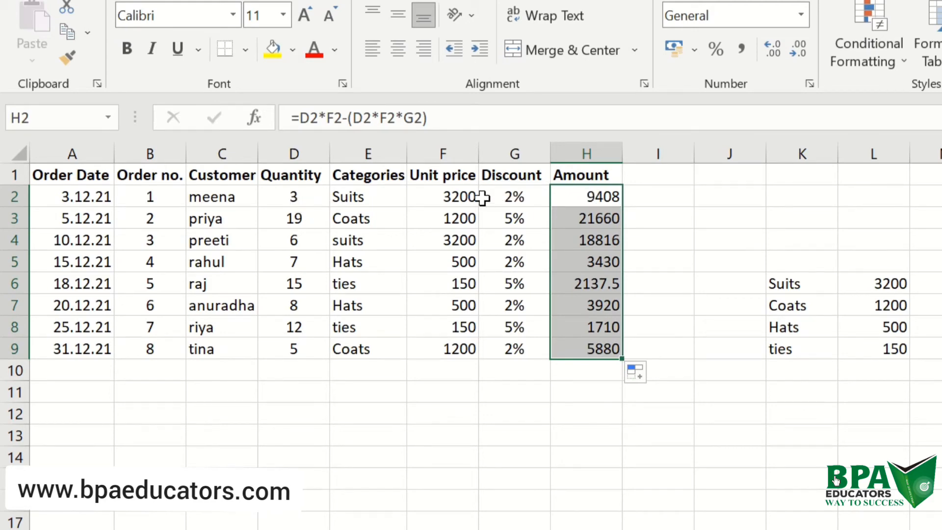
- Calculate the first order's undiscounted amount in L2 with the formula =F2*D2
click(852, 210)
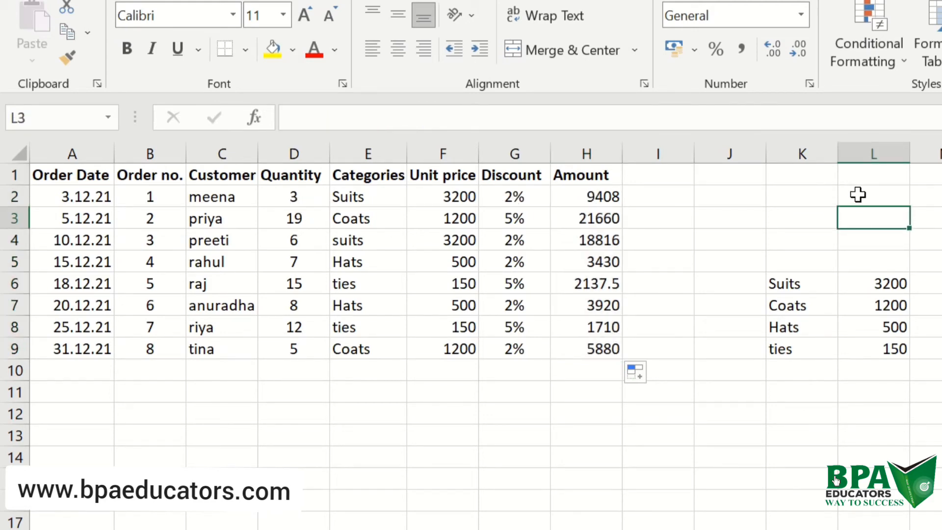
click(858, 195)
text(=)
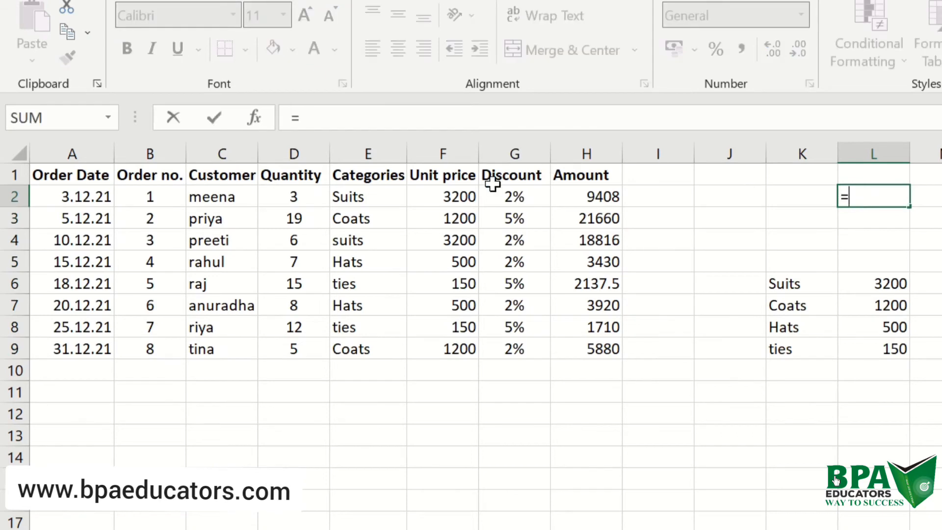
click(469, 194)
text(*)
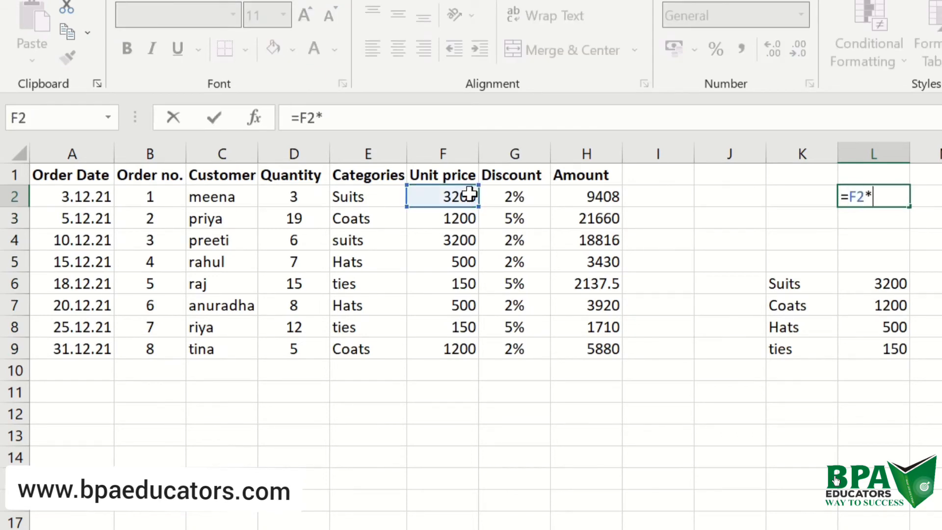
click(309, 198)
key(Return)
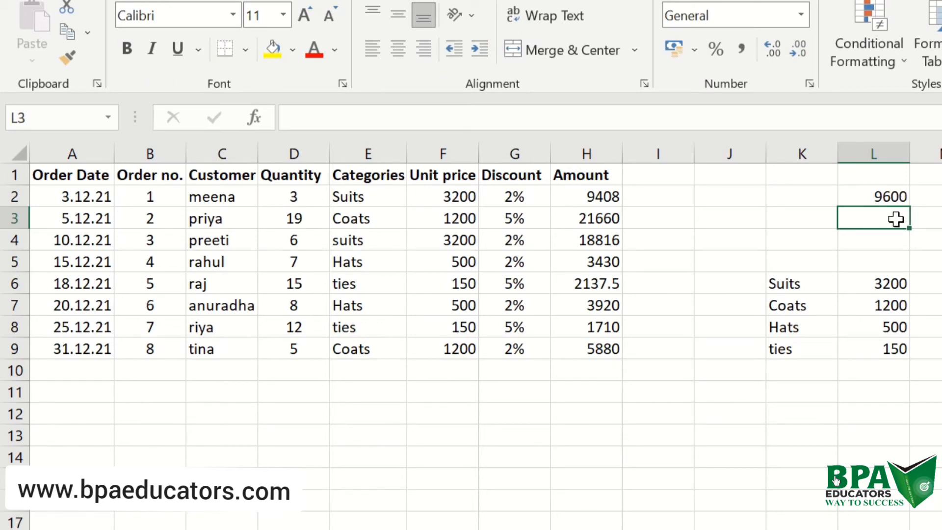
- Calculate the first order's discount value in L3 with the formula =L2*G2
text(=)
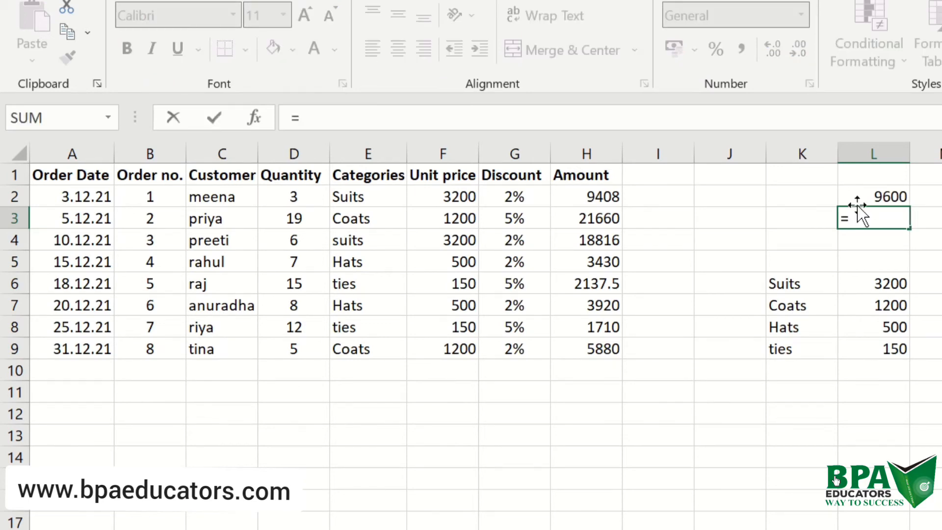
click(876, 196)
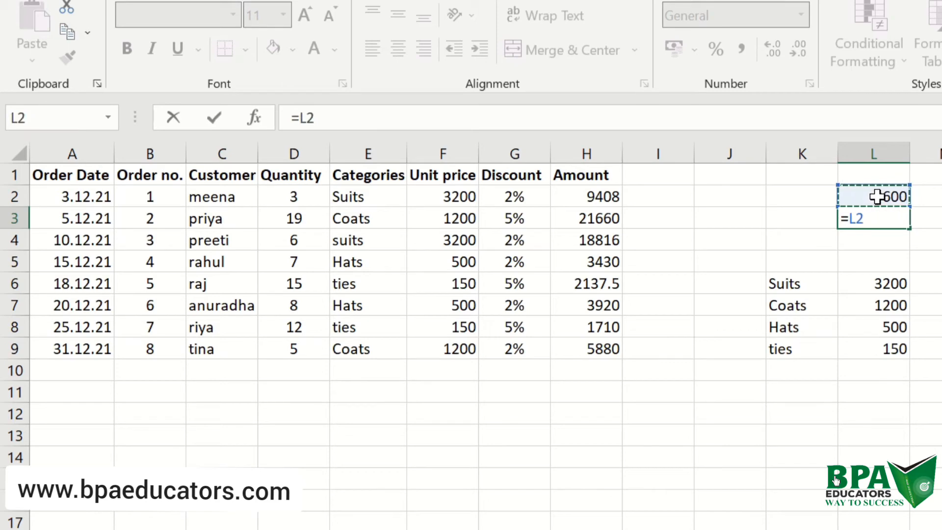
text(*)
click(538, 197)
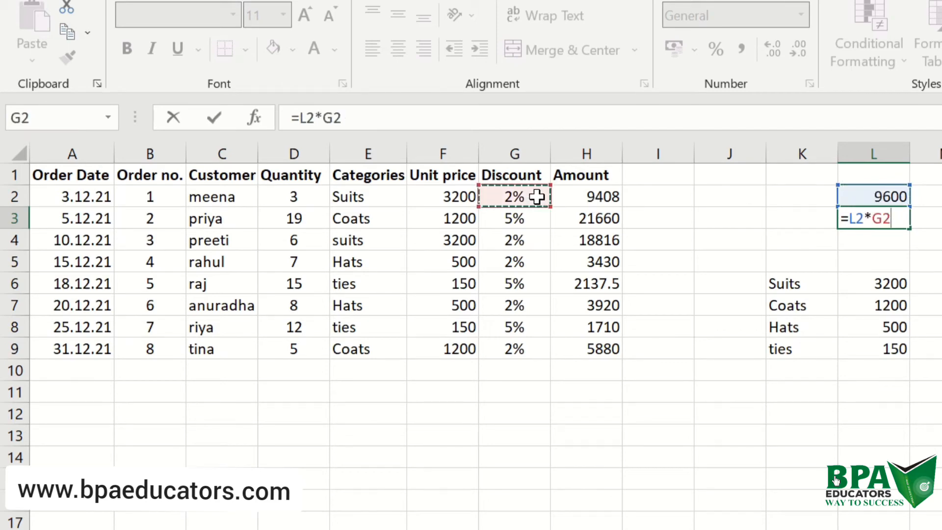
key(Return)
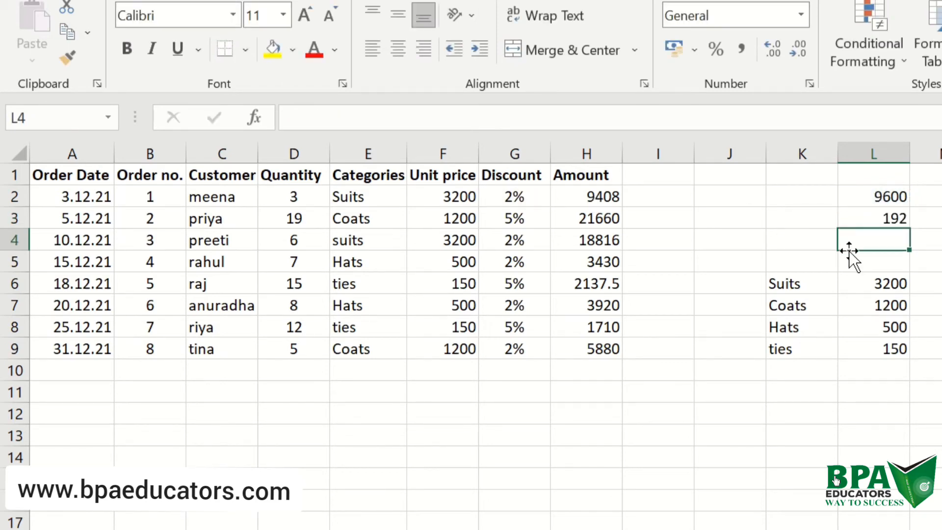
- Calculate the first order's discounted amount in L4 by subtracting L3 from L2
text(=)
click(878, 196)
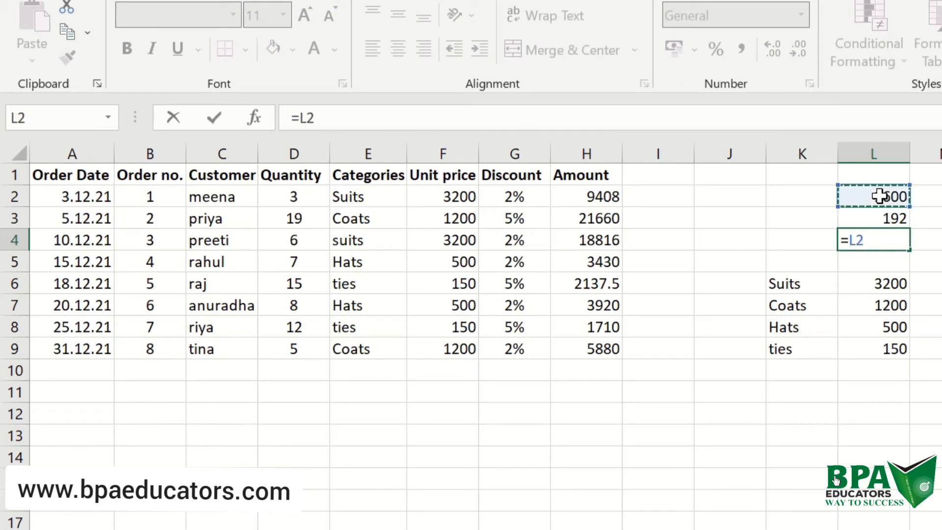
text(-)
click(904, 217)
key(Return)
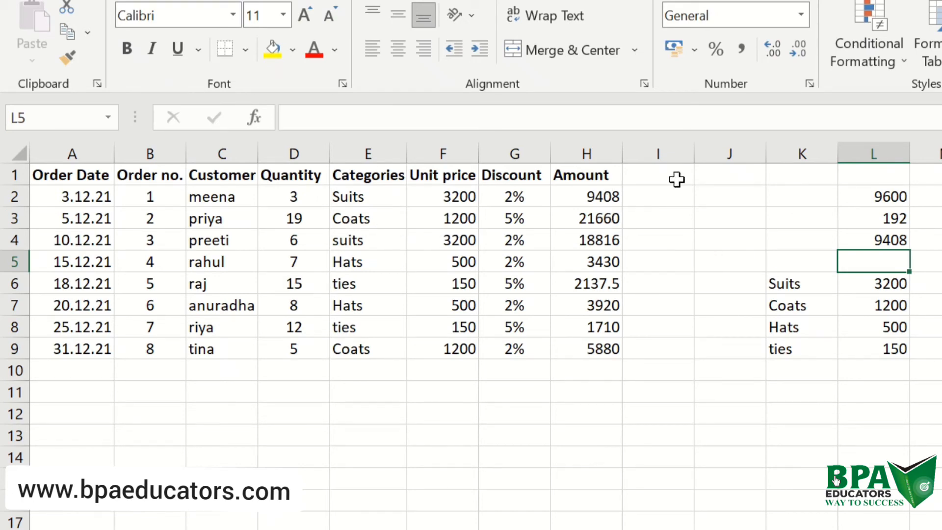
- Add the column header Free( yes/no) in I1
click(659, 174)
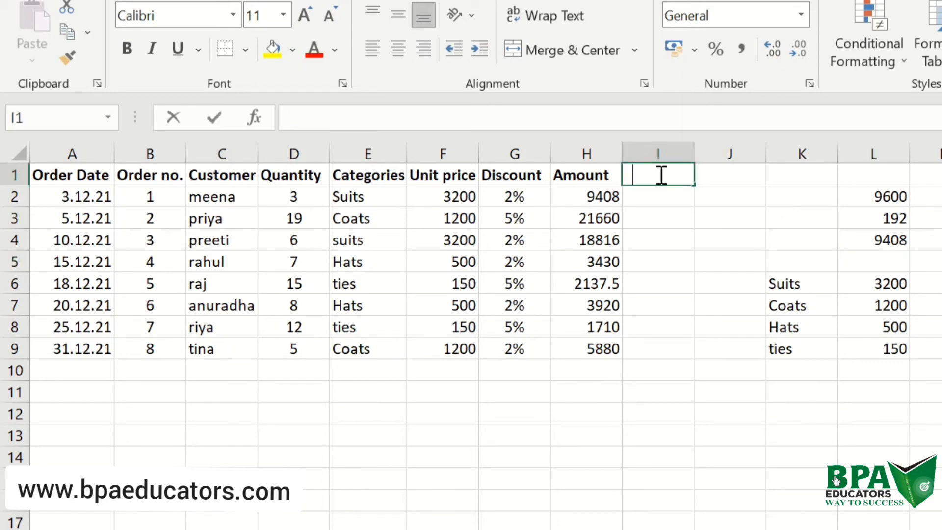
text(Free)
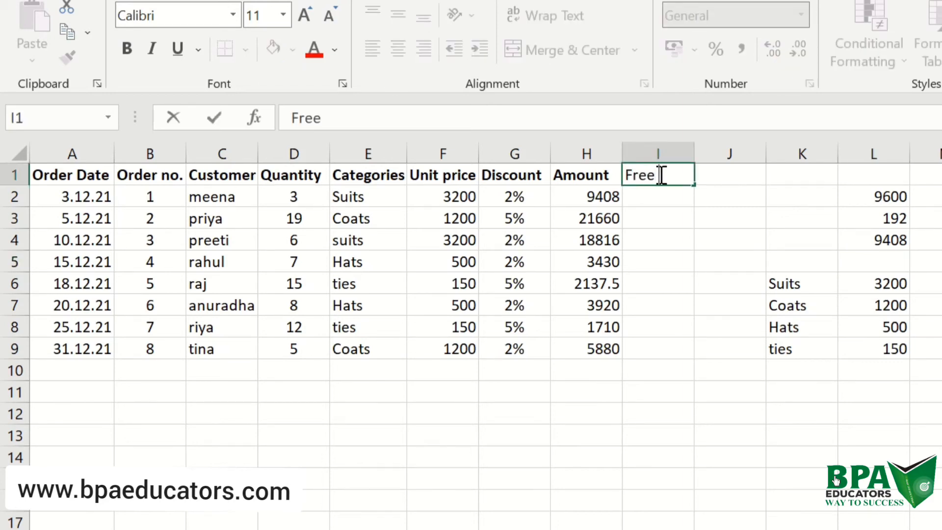
text( yes/)
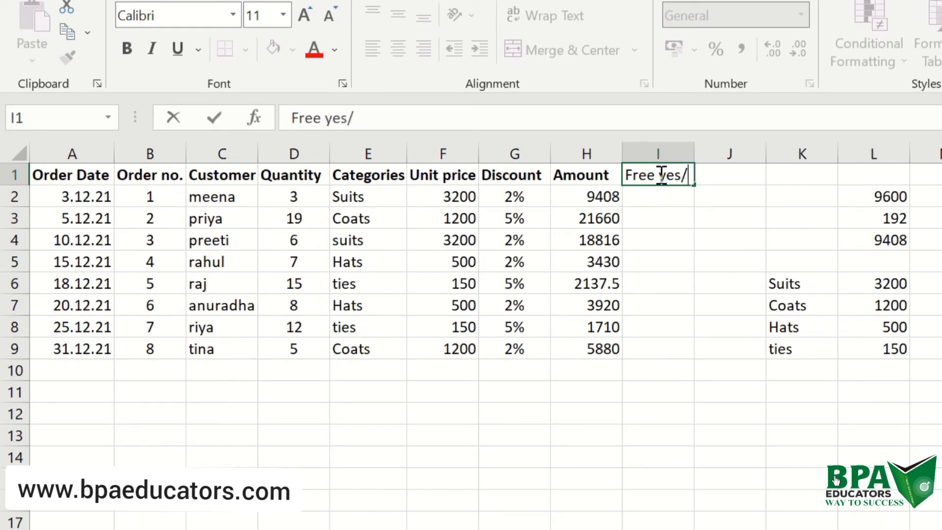
text(no))
click(658, 175)
text(()
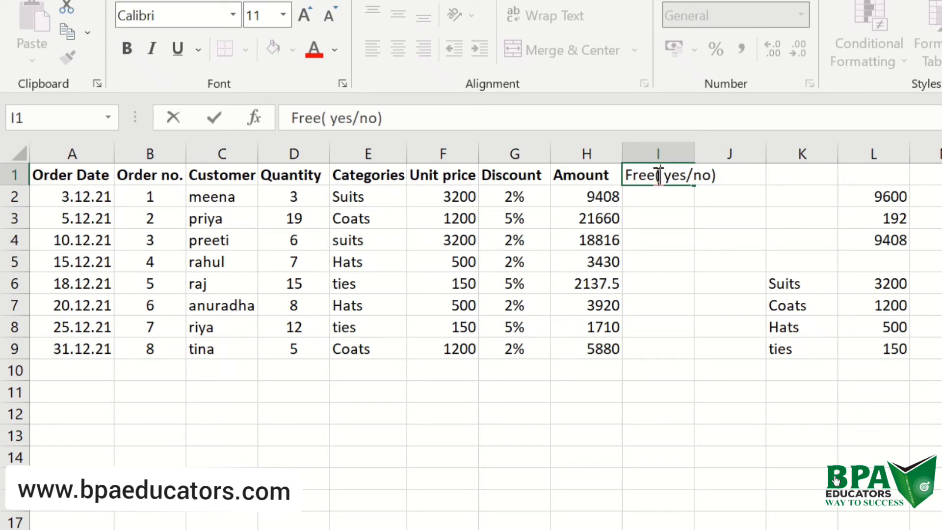
- Start an IF formula in I2 with the test E2="Suits"
click(647, 198)
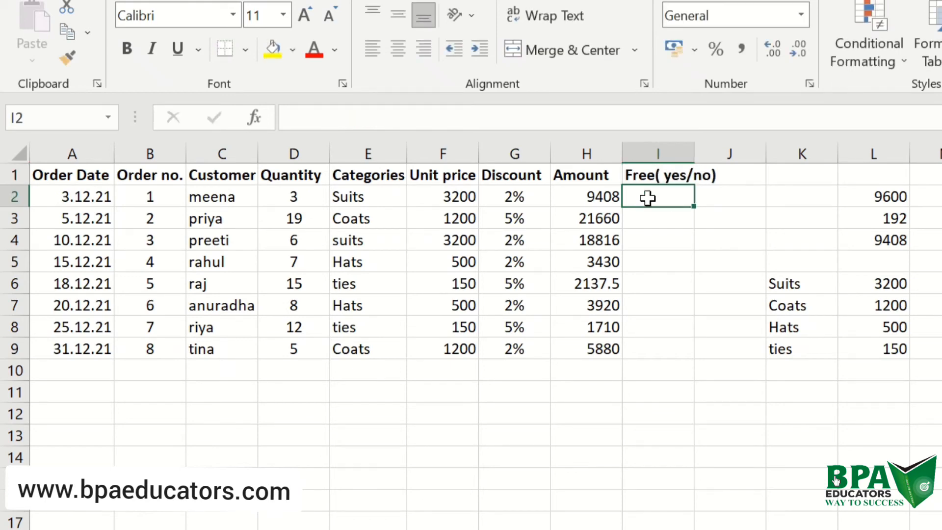
text(=)
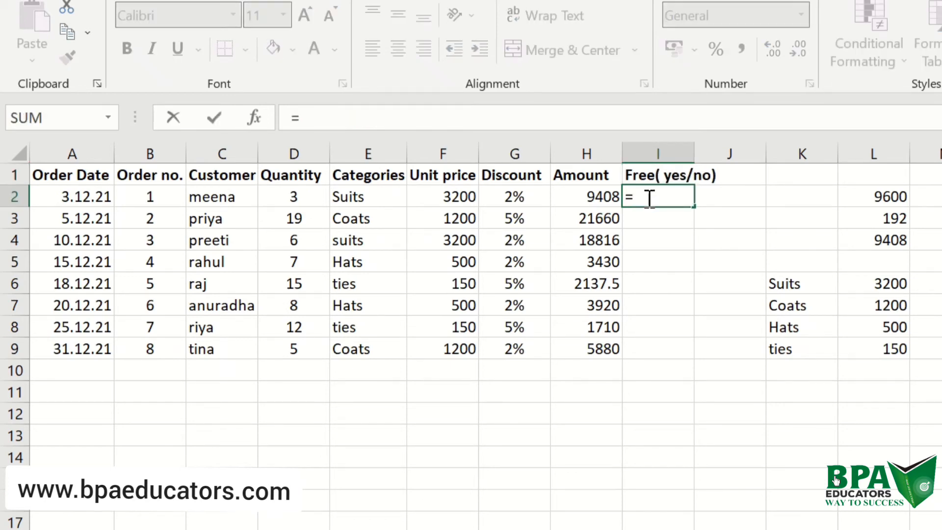
text(if)
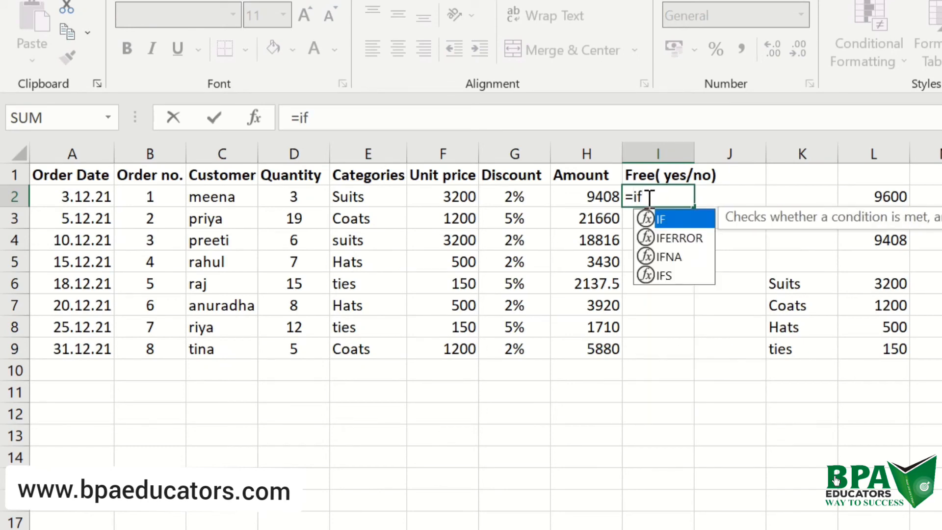
text(()
click(355, 197)
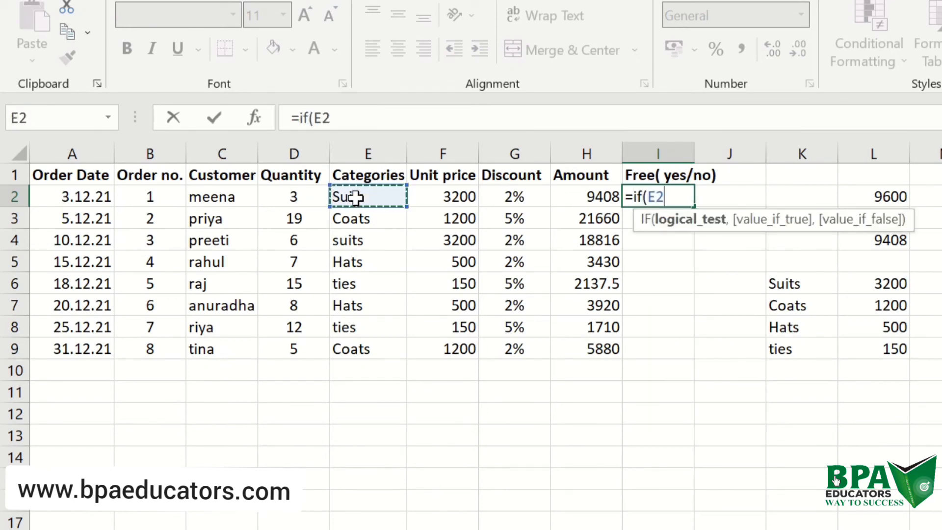
text(=)
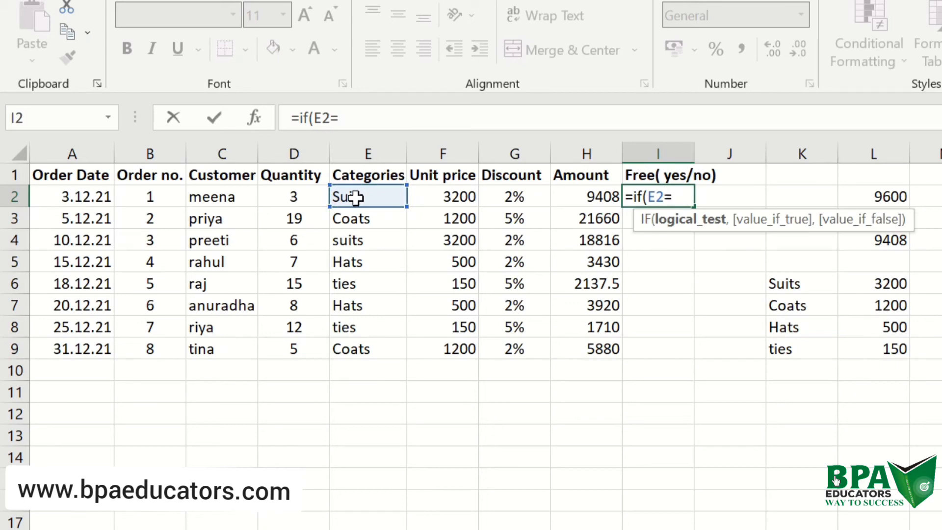
text("suit)
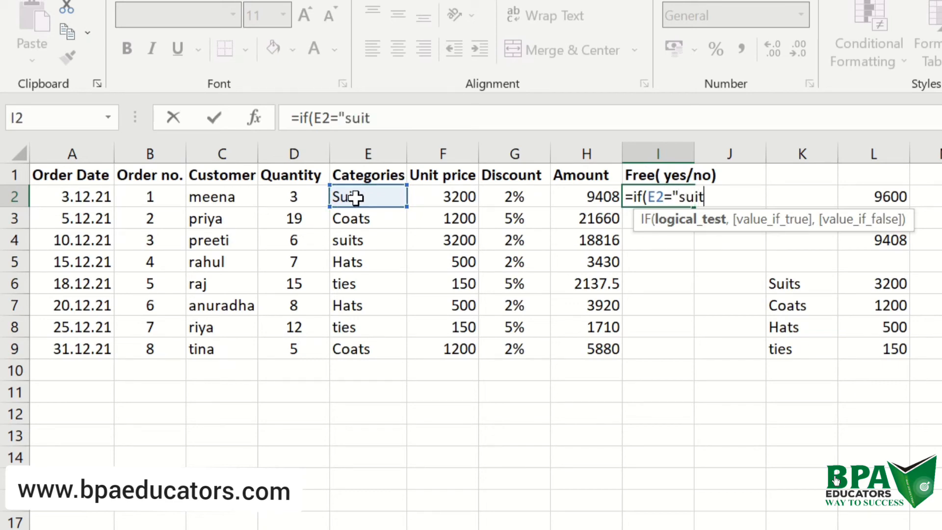
key(BackSpace)
key(BackSpace)
key(BackSpace)
key(BackSpace)
text(Su)
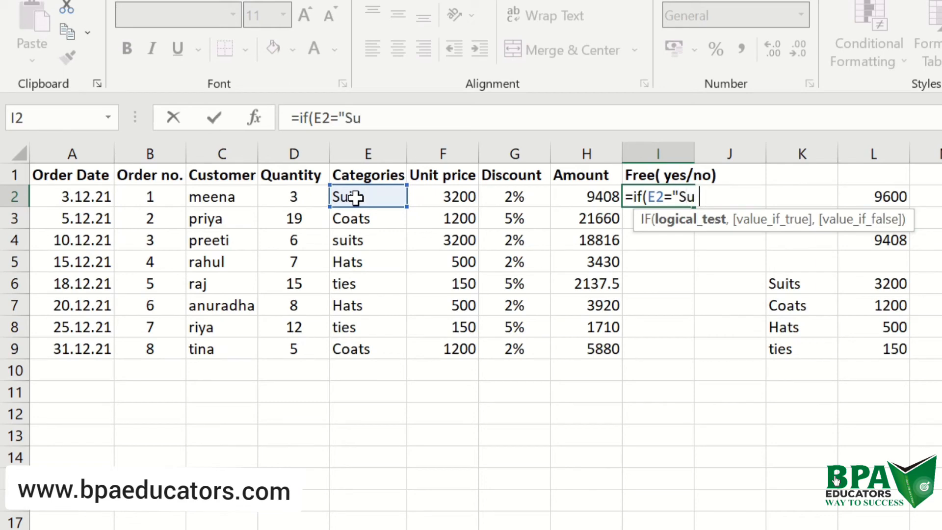
text(its")
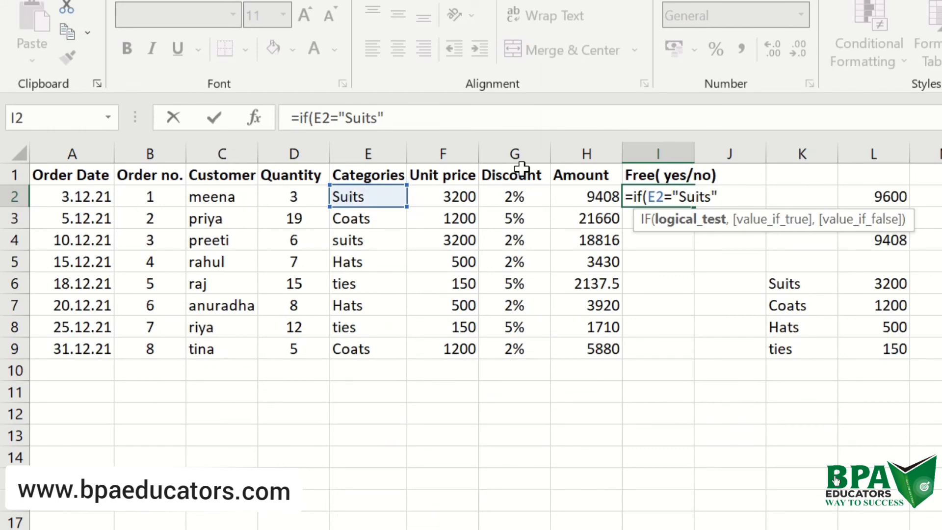
- Wrap the I2 test in an AND function and add the quantity condition D2=>4 as its second argument
click(648, 196)
text(and()
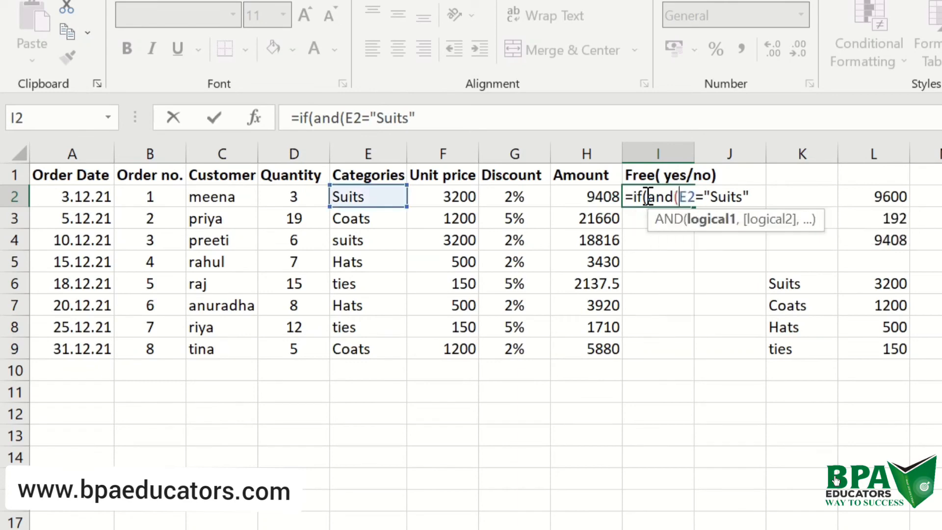
click(759, 193)
text(,)
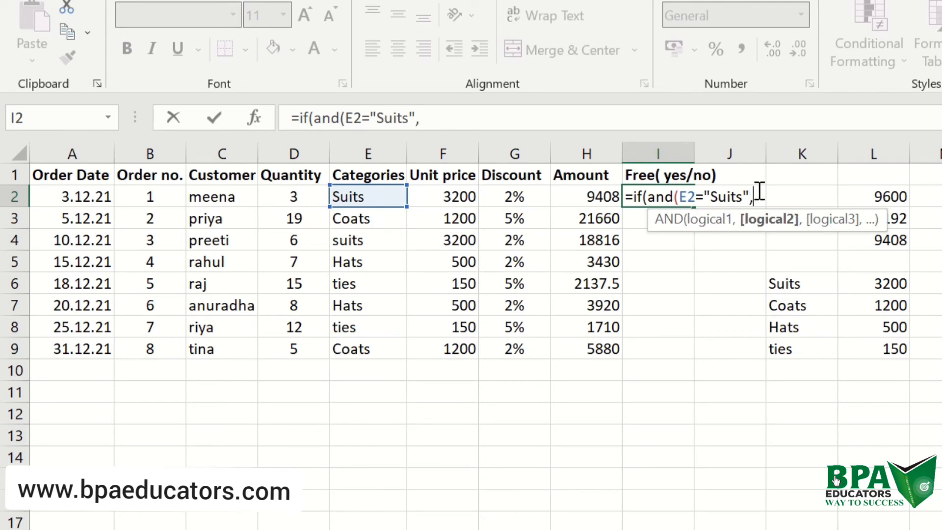
click(307, 198)
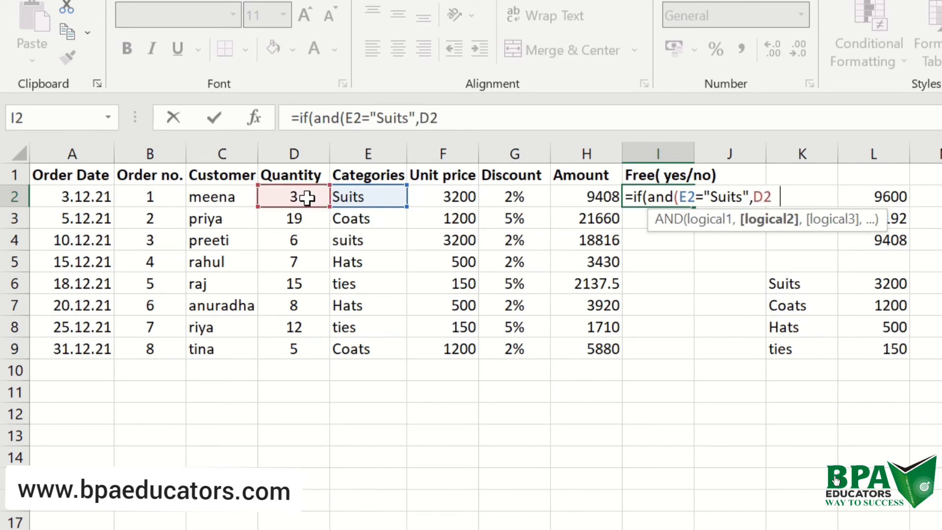
text(=>4))
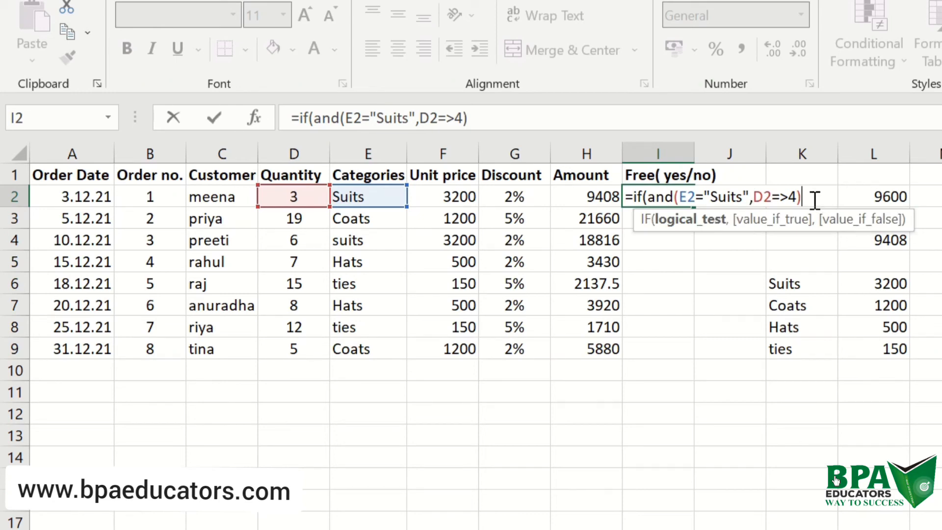
- Finish the I2 formula with results "yes" and "no", accept the correction to D2>=4, and fill it down to I9
text(,"yes",)
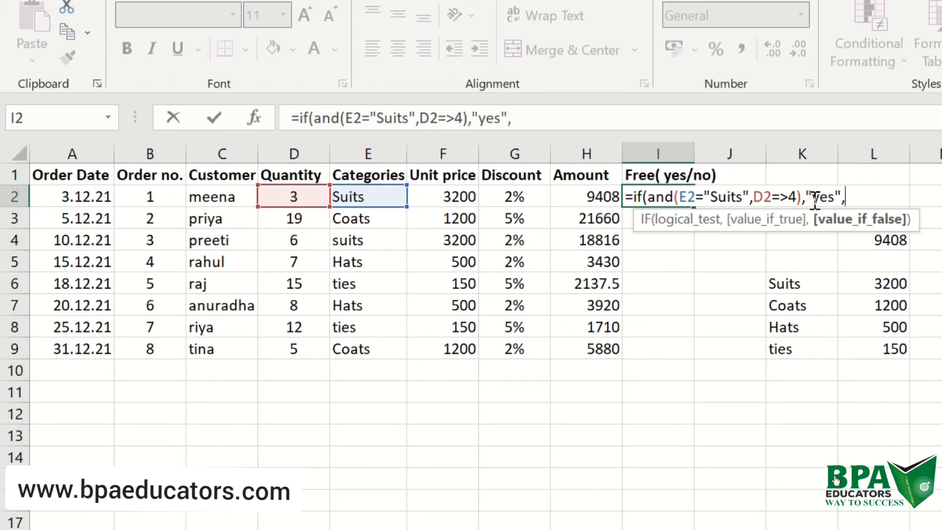
text("no")
text())
key(Return)
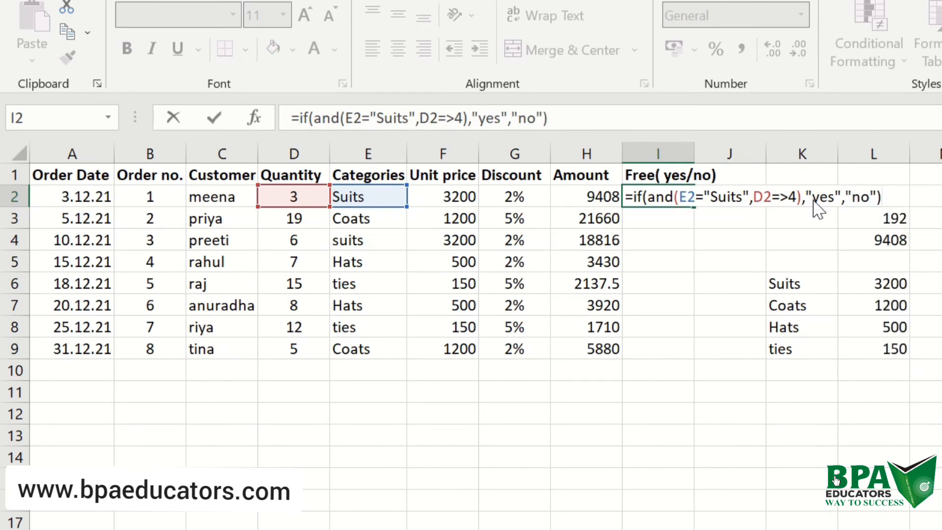
click(681, 403)
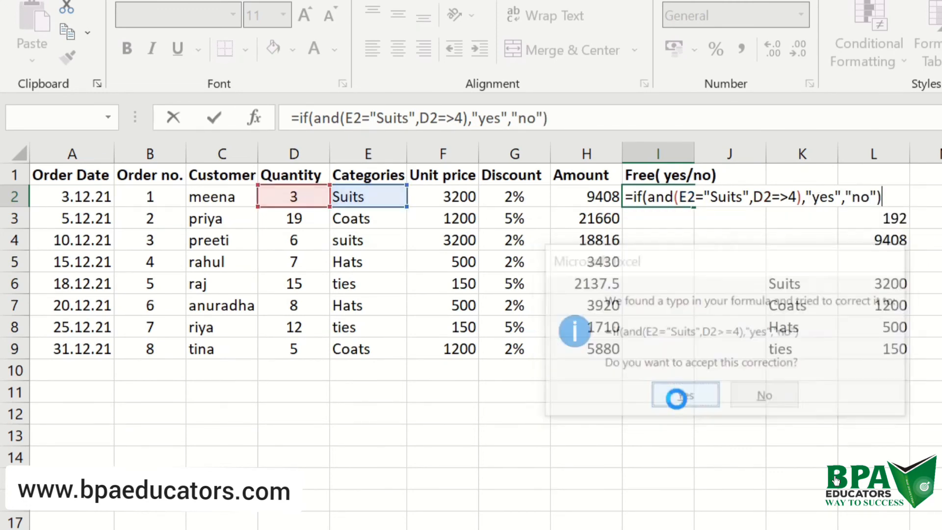
double_click(692, 206)
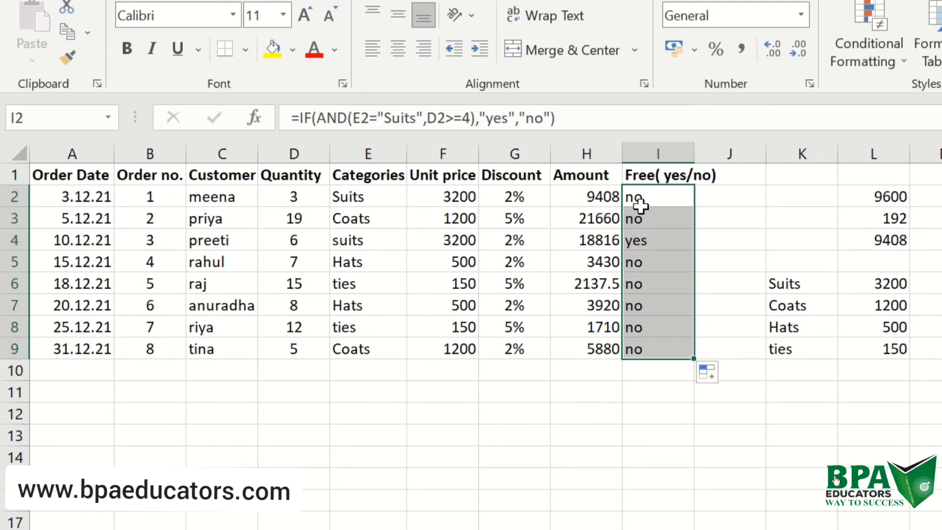
- Clear the formulas from I2:I9 and widen column I to fit its header
drag(636, 200, 663, 348)
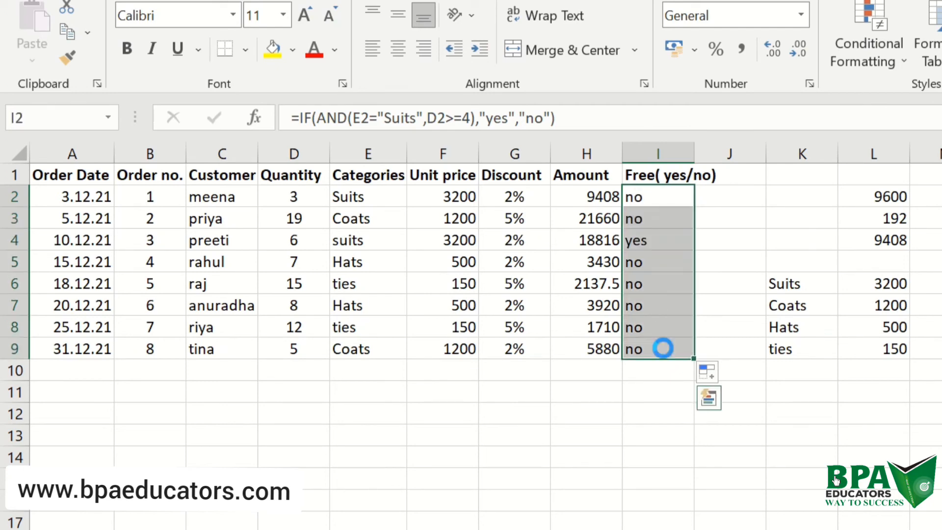
key(Delete)
click(657, 195)
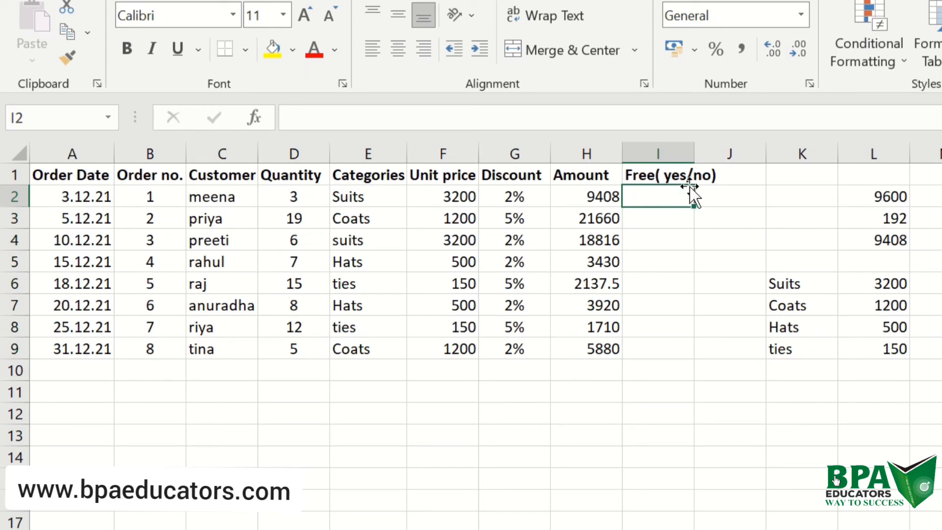
drag(695, 156, 720, 162)
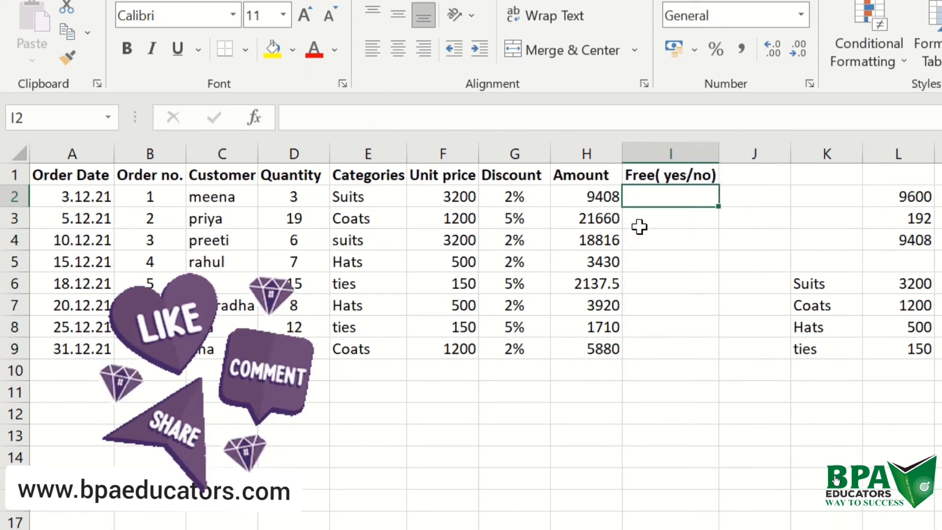
- Start an IF formula in I2 whose test is an OR function with the conditions E2="Suits" and E2="ties"
text(=if()
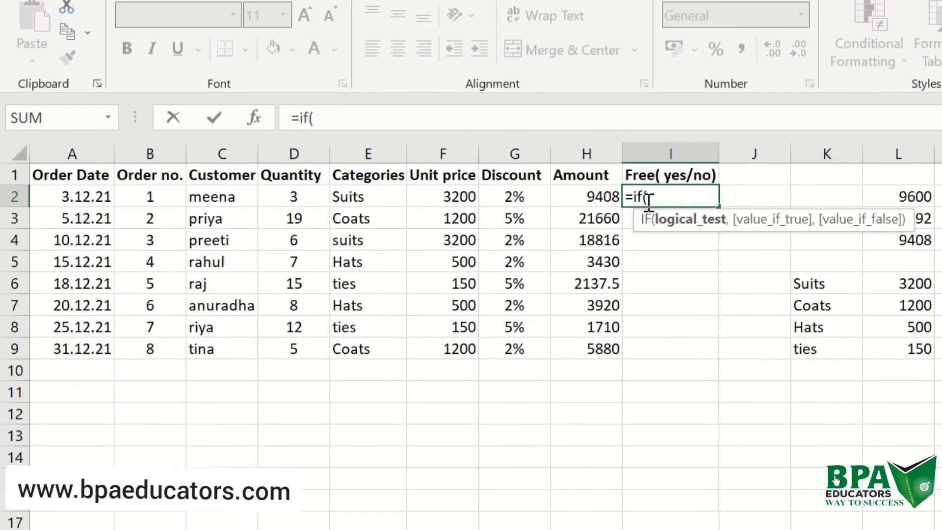
text(or)
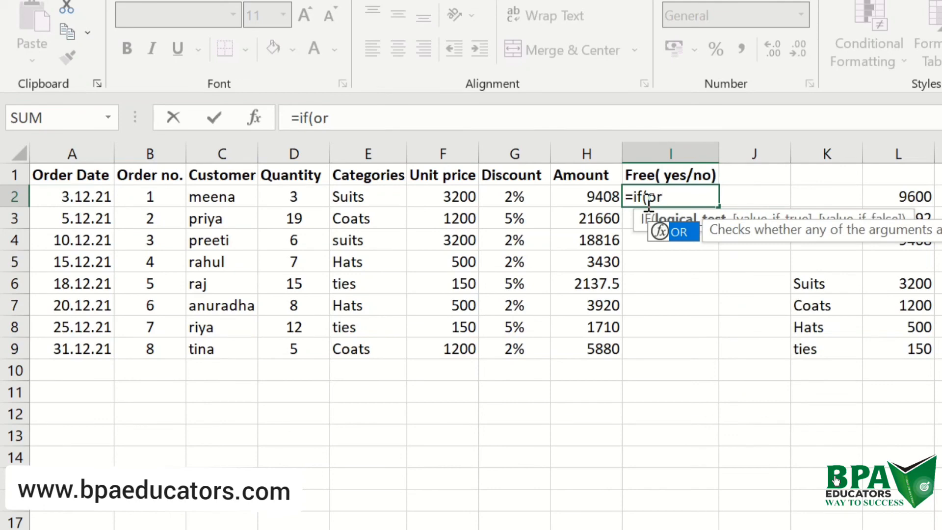
text(()
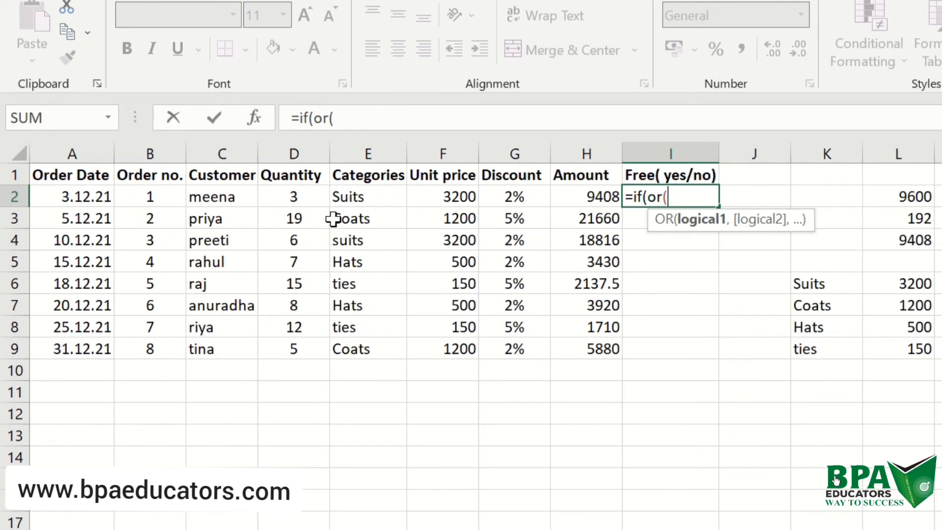
click(376, 196)
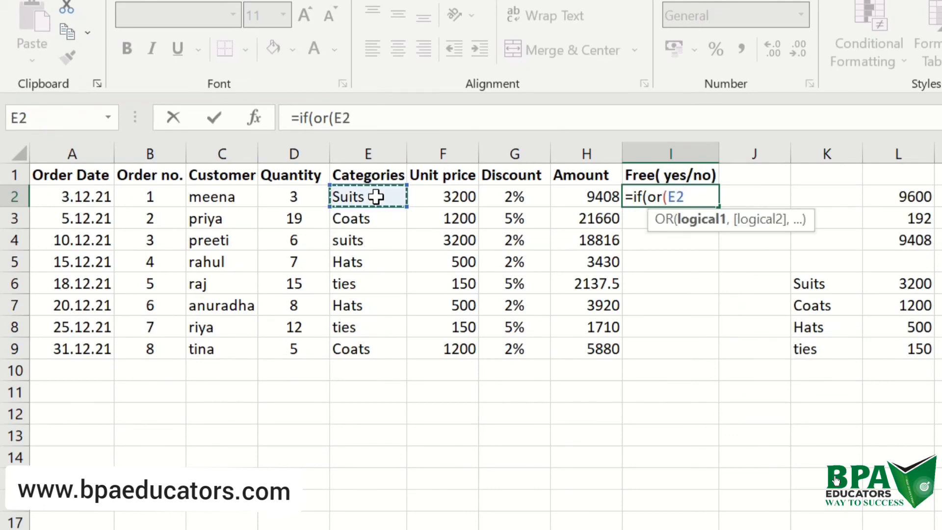
text(=")
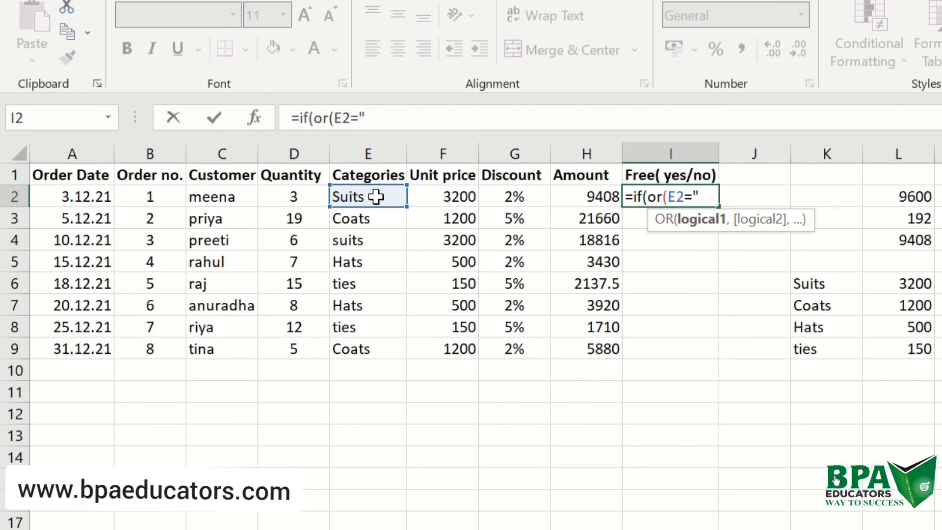
text(Suits)
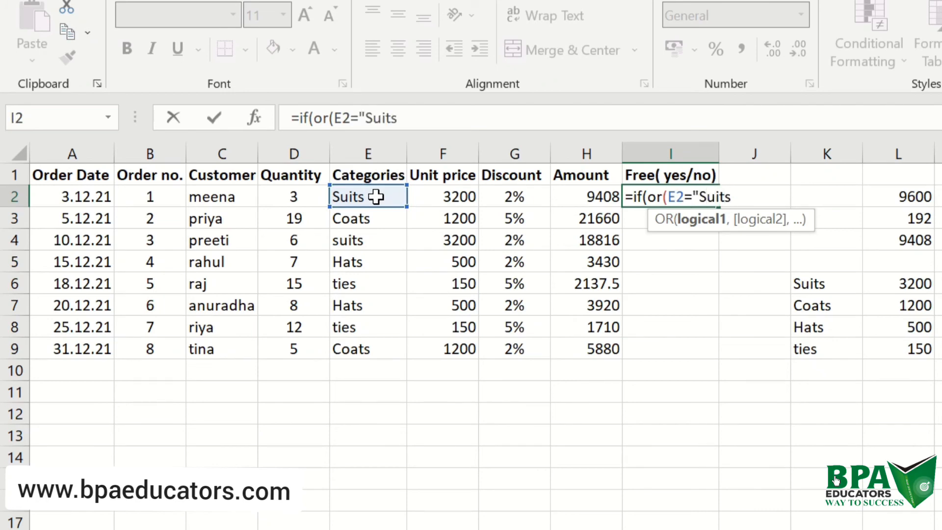
text(",)
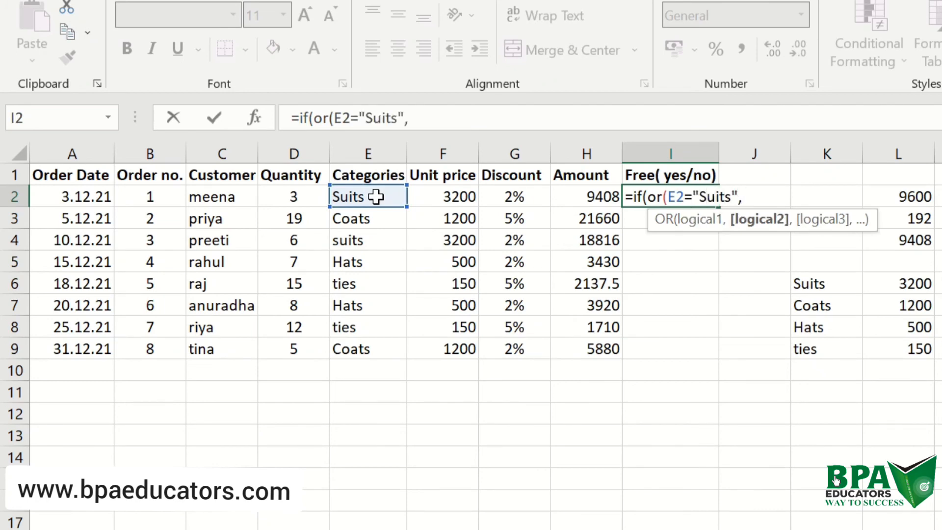
click(375, 196)
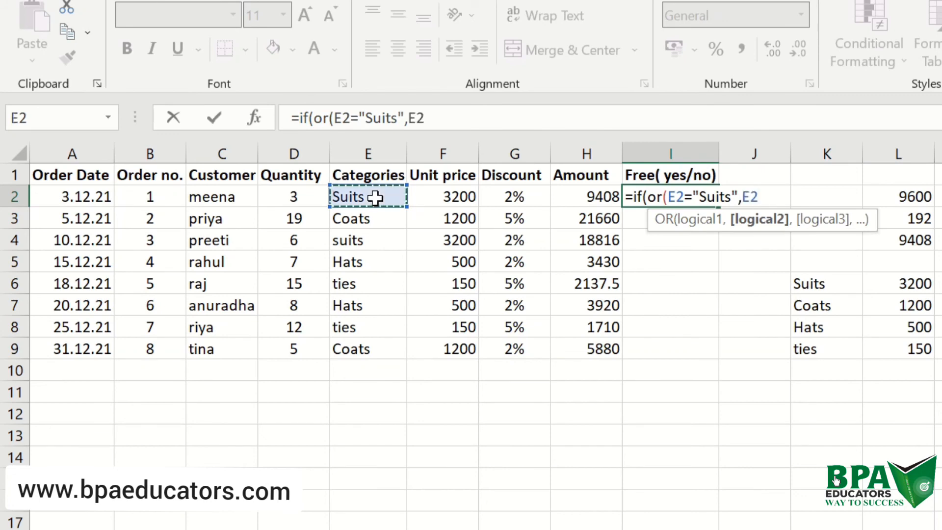
text(=")
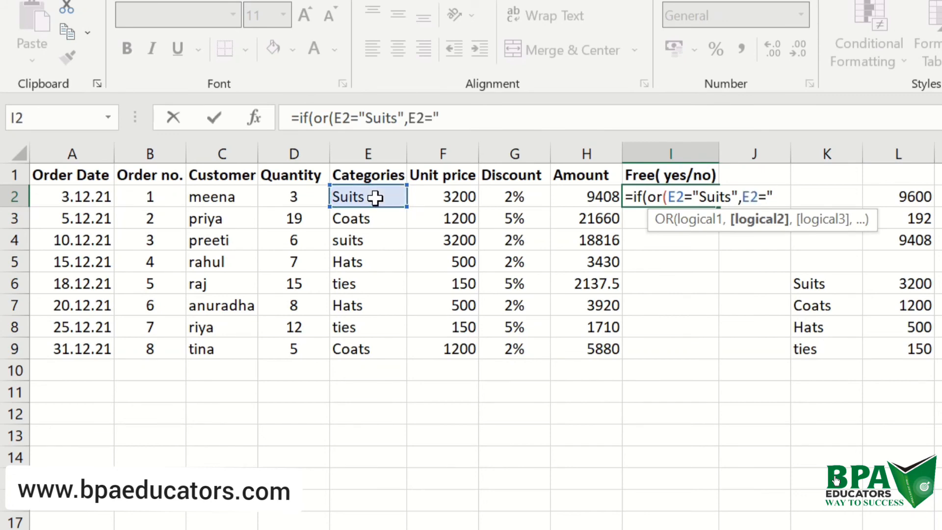
text(ties")
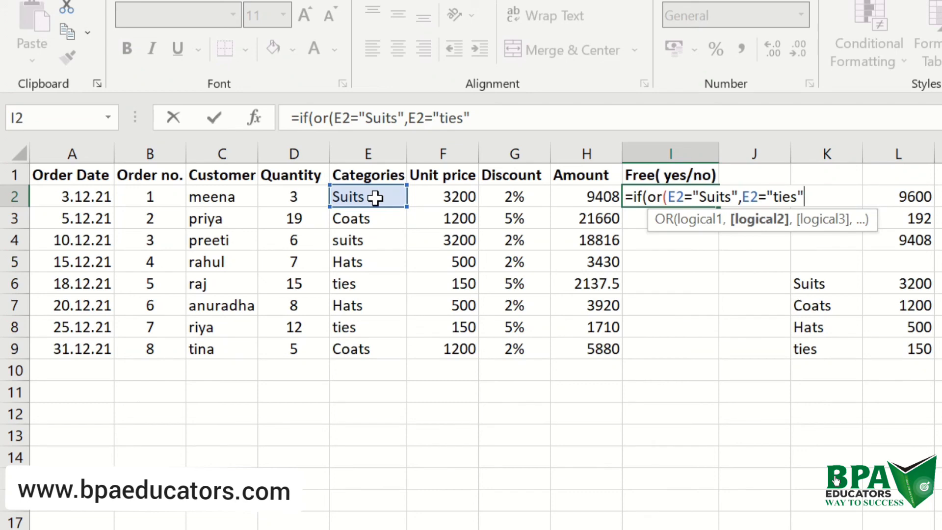
text())
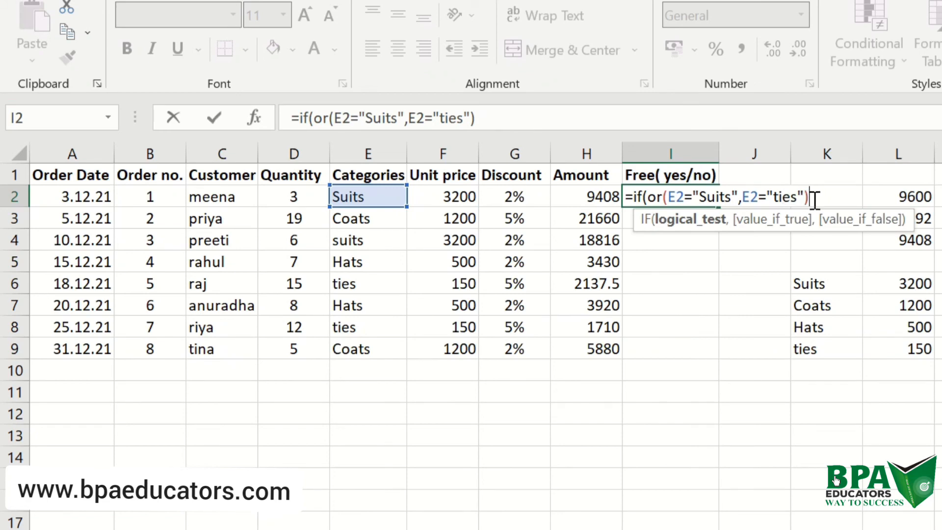
- Complete the I2 formula with "yes" as the true result and "no" as the false result, and enter it
text(,)
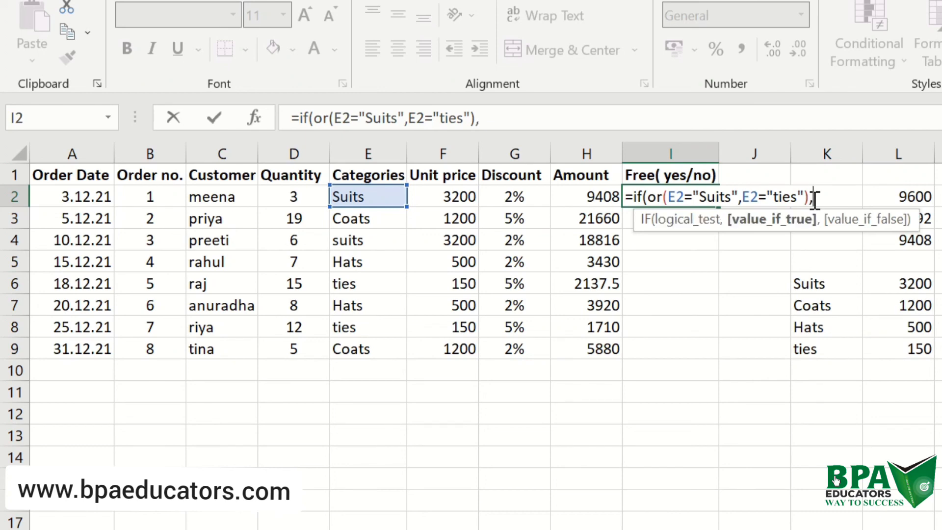
text("yes",)
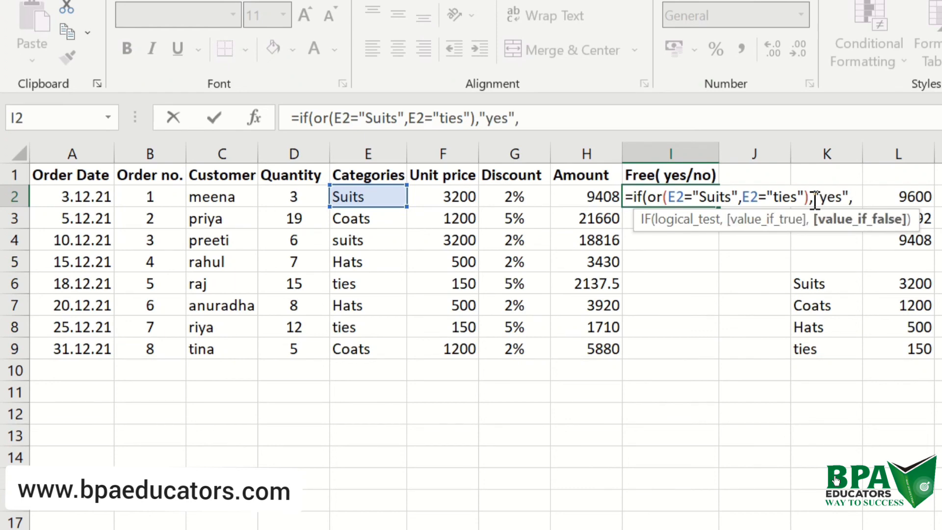
text("no")
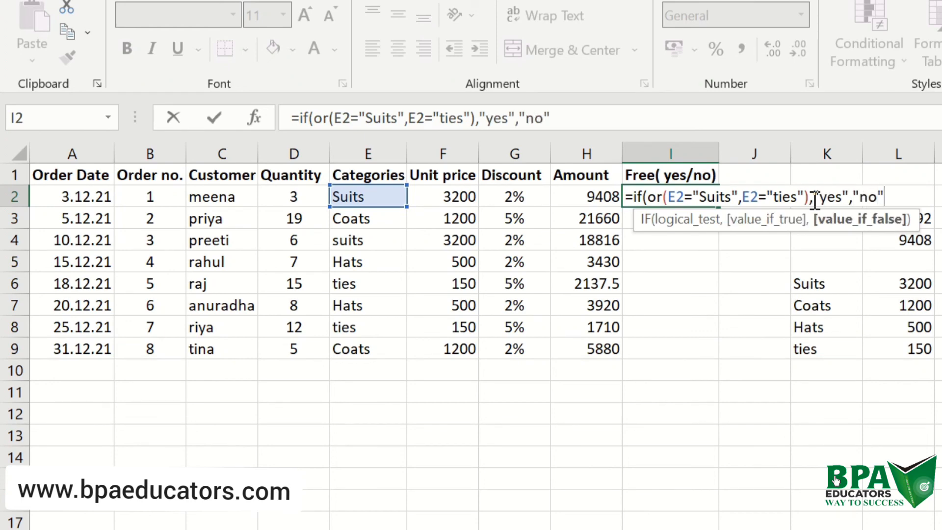
text())
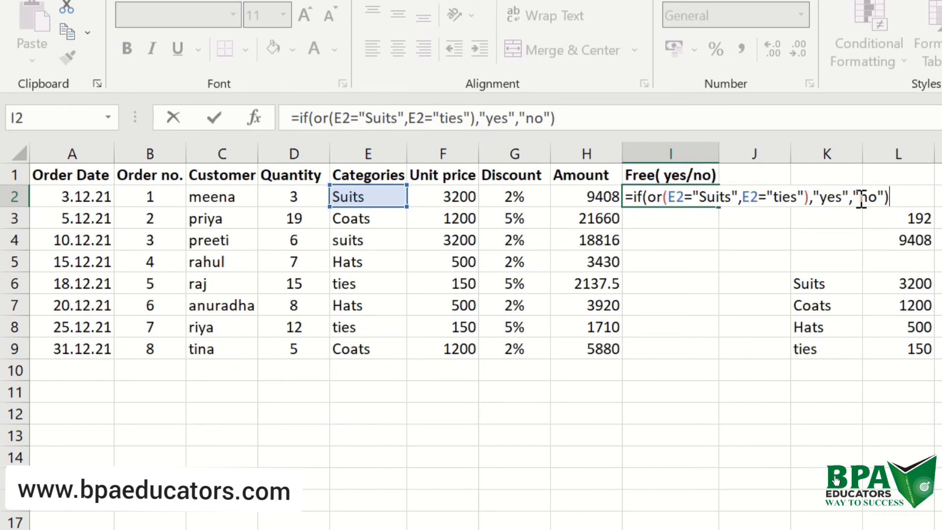
key(Return)
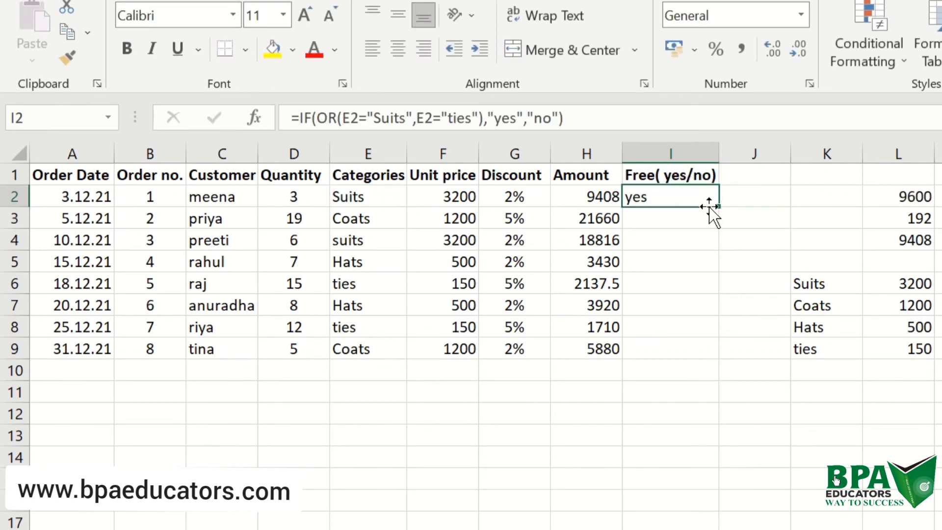
- Fill the I2 formula down to I9 and center the results horizontally
double_click(718, 206)
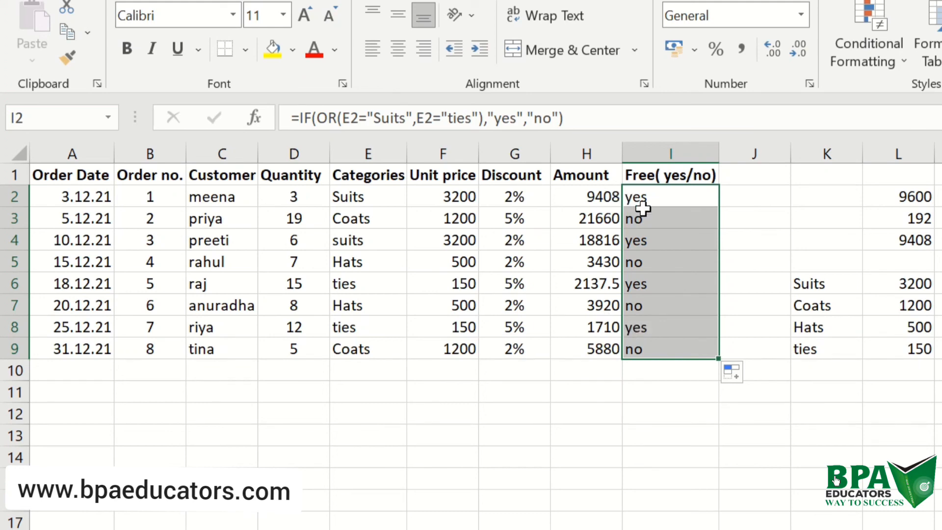
click(396, 49)
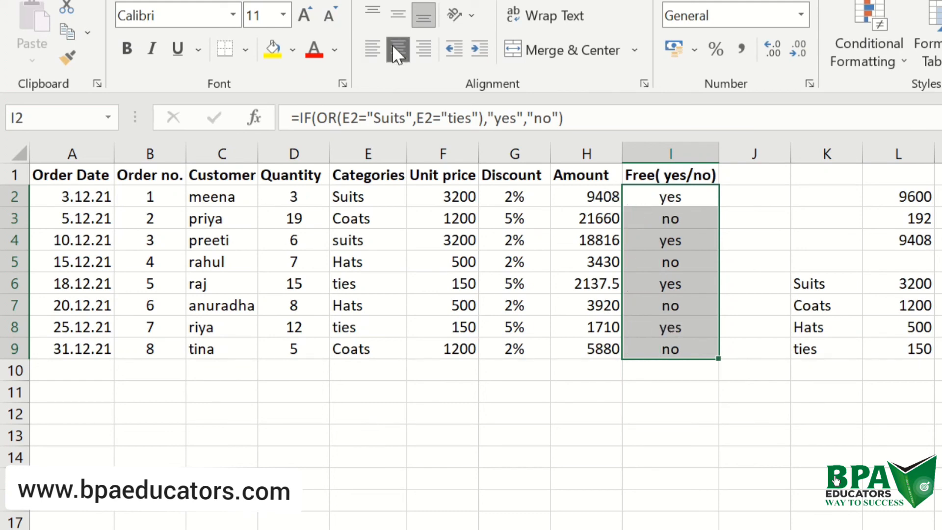